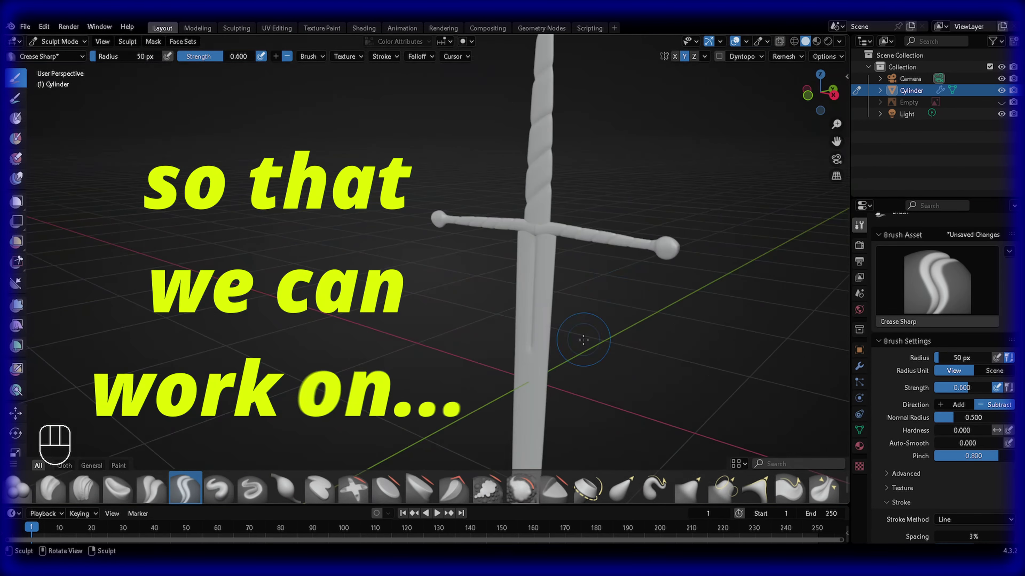
In Edit Mode, slightly shrink the edge loop beside the flat cap of the crossguard's ball at the negative X end
key(ctrl+Tab)
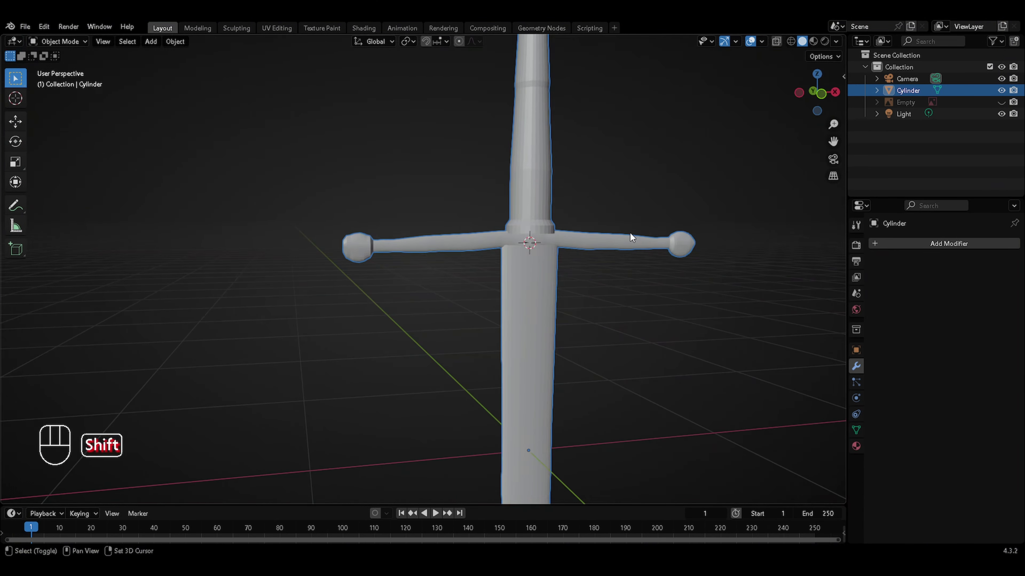
ctrl+middle_drag(632, 237, 548, 265)
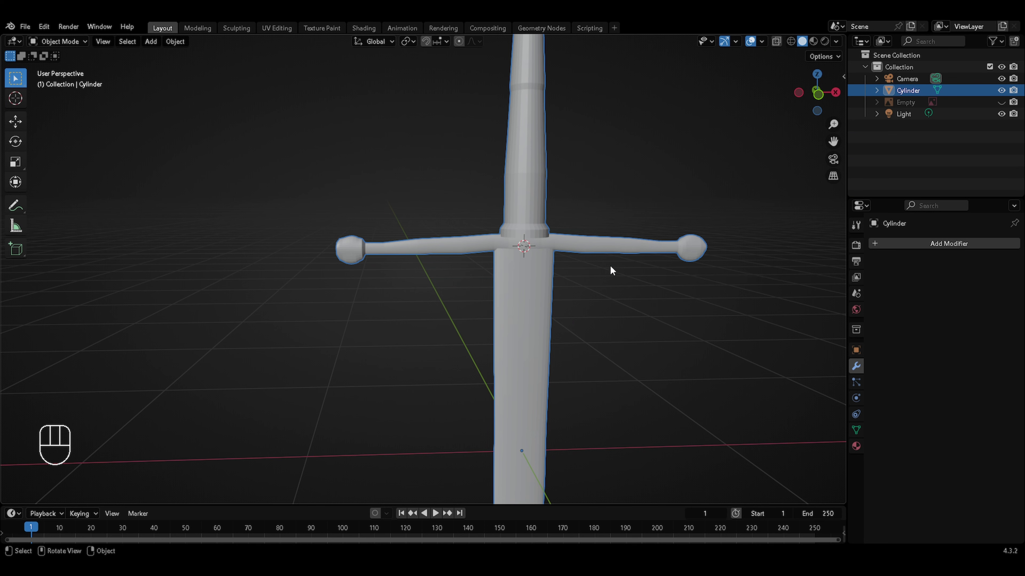
key(Tab)
ctrl+middle_drag(436, 266, 403, 190)
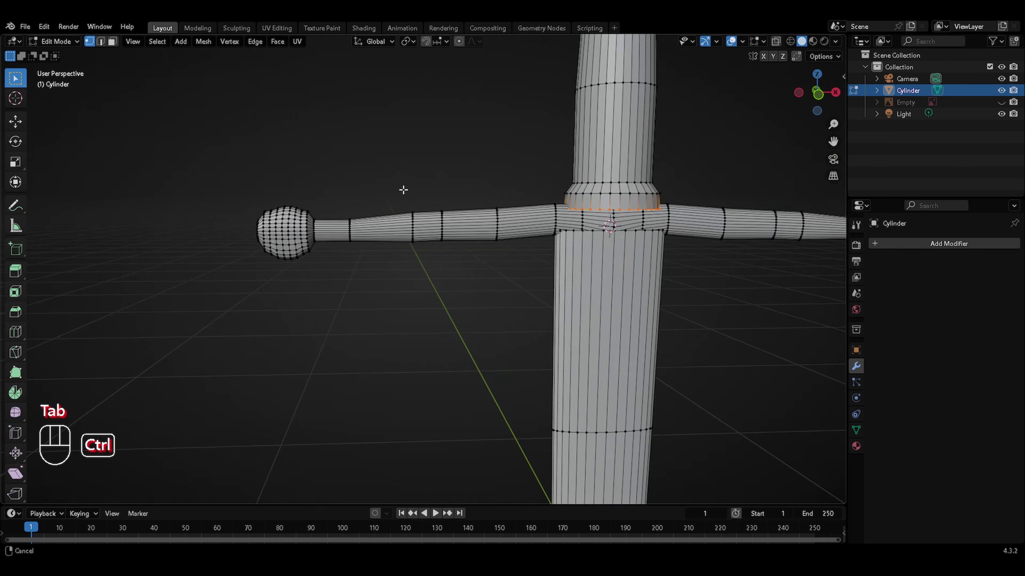
scroll(397, 218, up, 3)
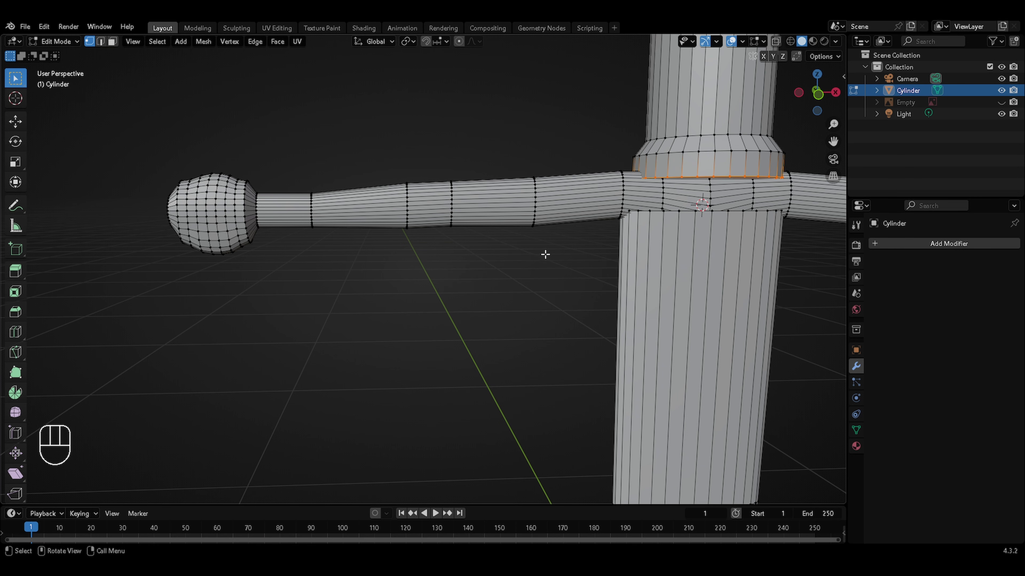
shift+middle_drag(592, 250, 605, 61)
shift+middle_drag(631, 335, 530, 315)
key(Tab)
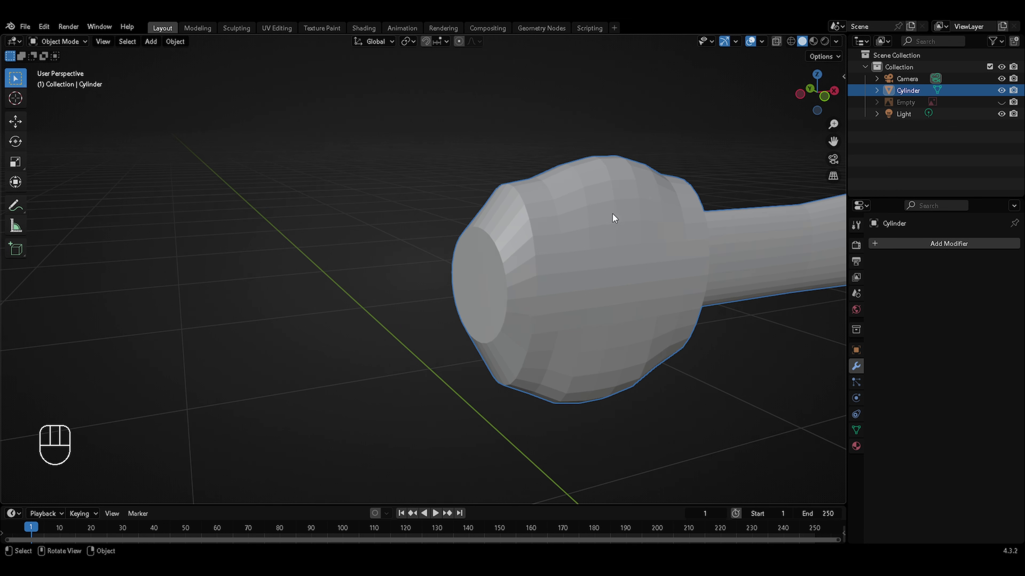
key(Tab)
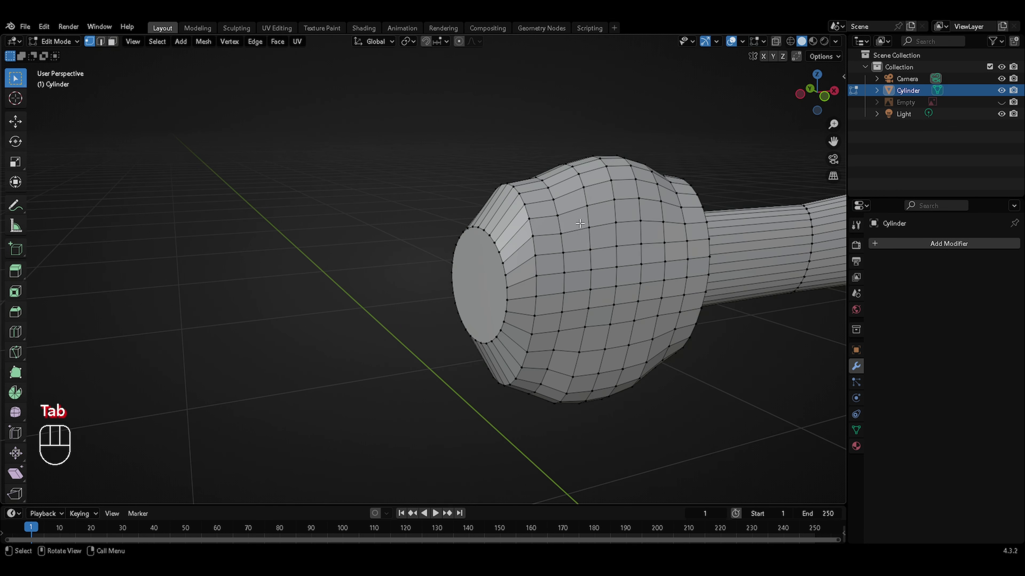
alt+click(529, 229)
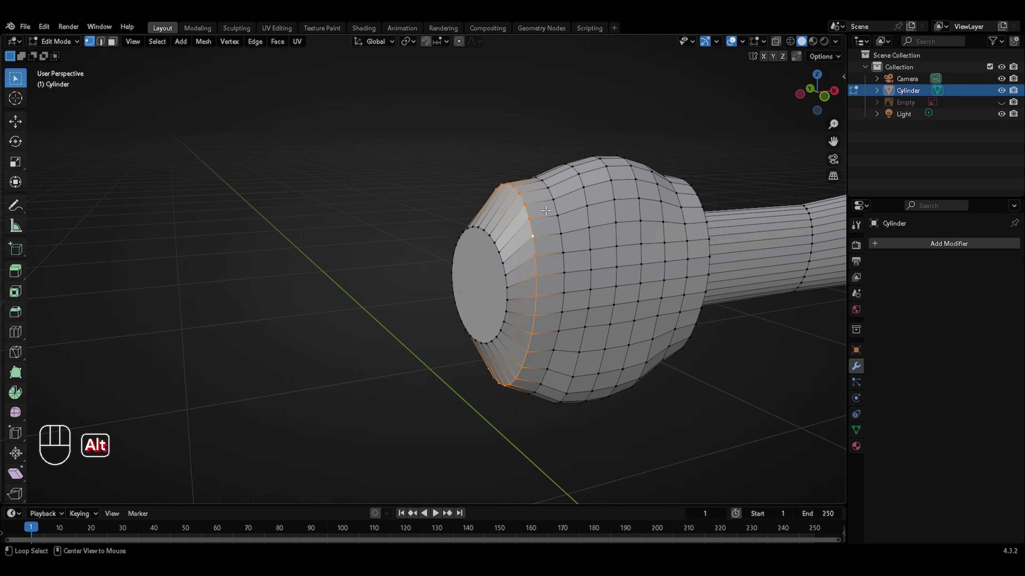
key(s)
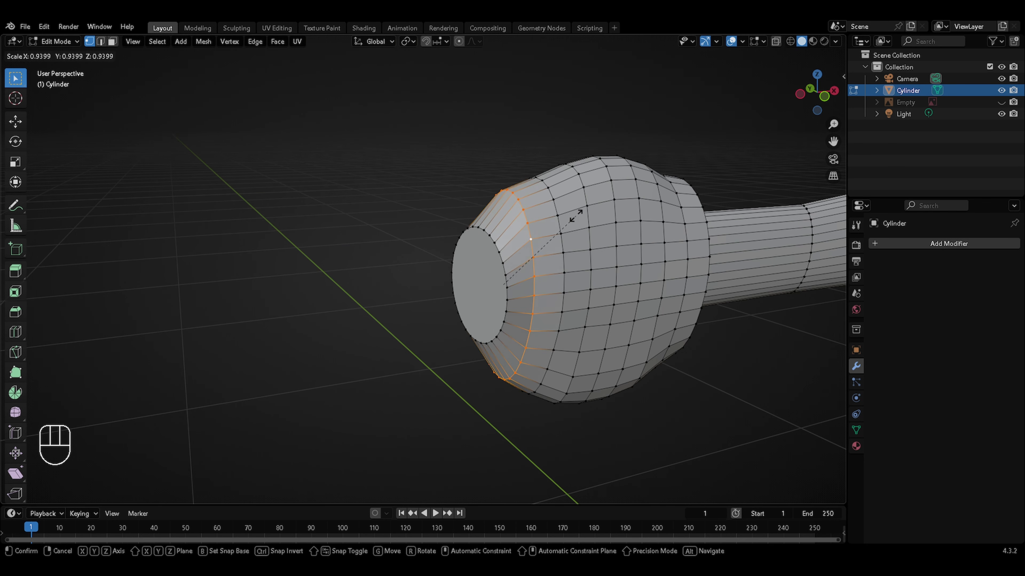
click(577, 216)
Scale down the edge loop where the same crossguard ball meets its arm to round the inner side
middle_drag(636, 218, 361, 225)
alt+click(360, 225)
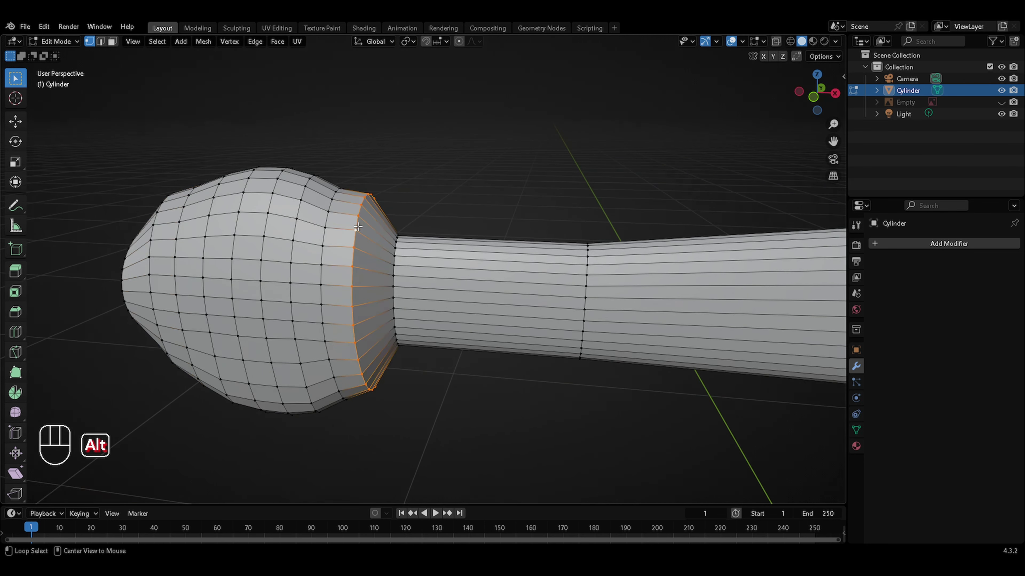
key(s)
click(420, 213)
Try pulling the ball's flat cap outward along X and shrinking it to a point, and undo both changes
mouse_move(420, 214)
middle_down()
mouse_move(380, 243)
mouse_move(430, 206)
middle_up()
alt+click(486, 164)
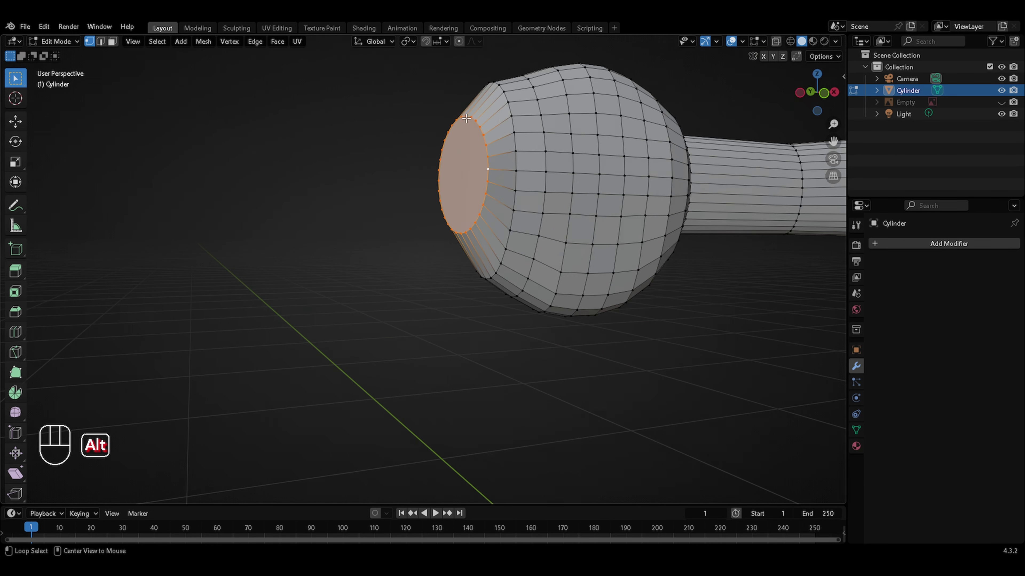
ctrl+middle_drag(489, 169, 428, 258)
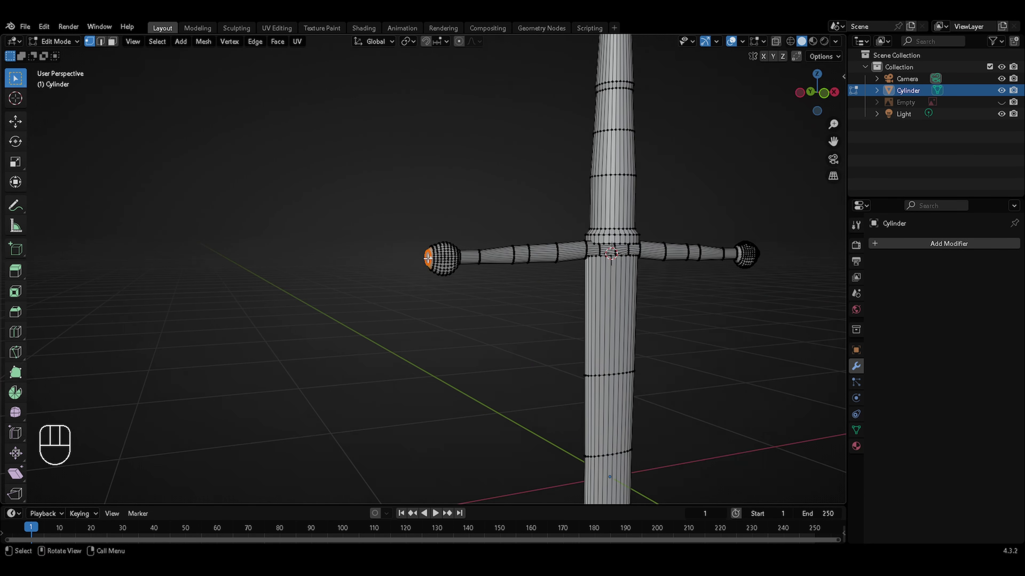
key(g)
key(x)
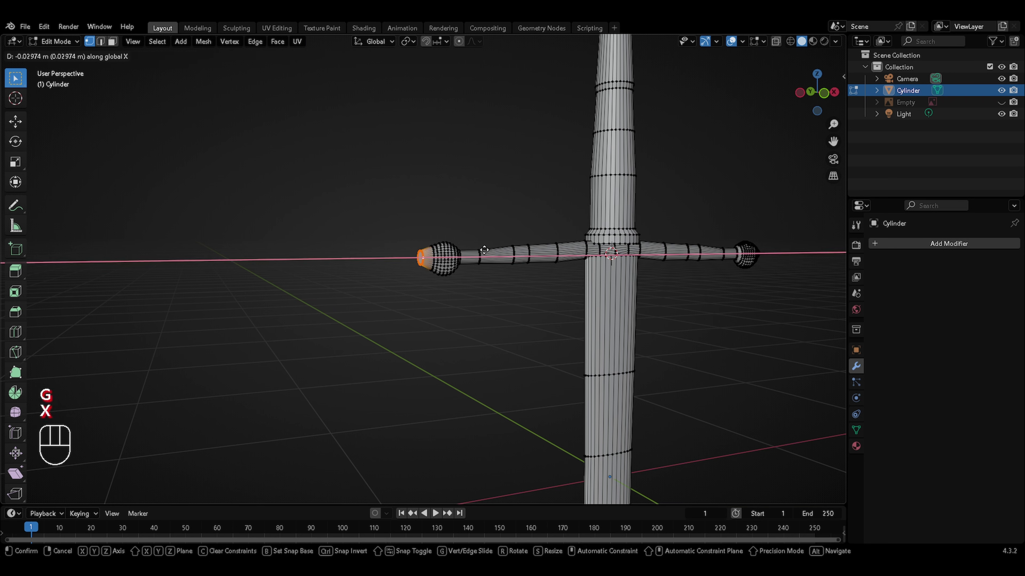
click(490, 233)
key(s)
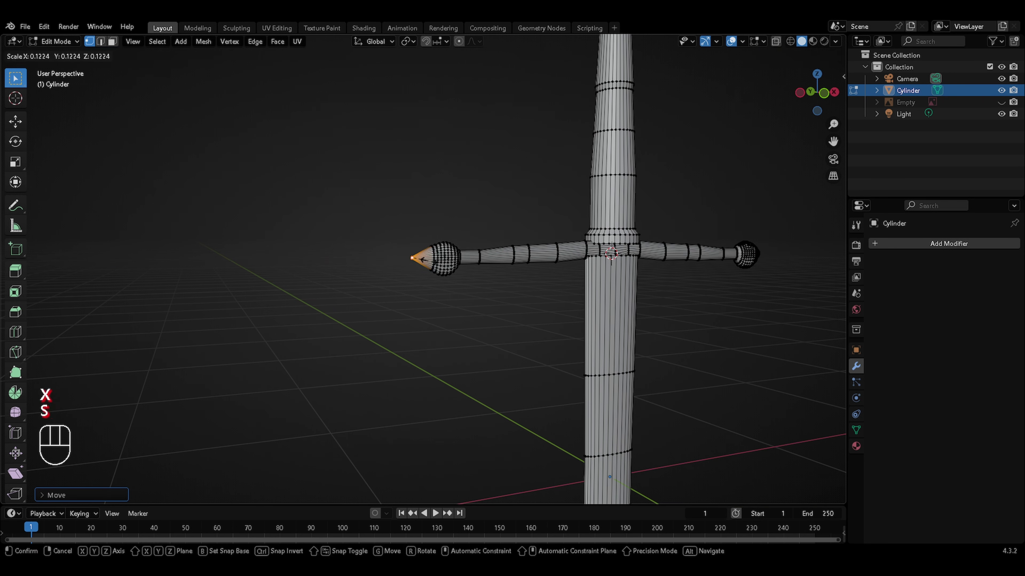
click(449, 296)
key(ctrl+z)
key(ctrl+z)
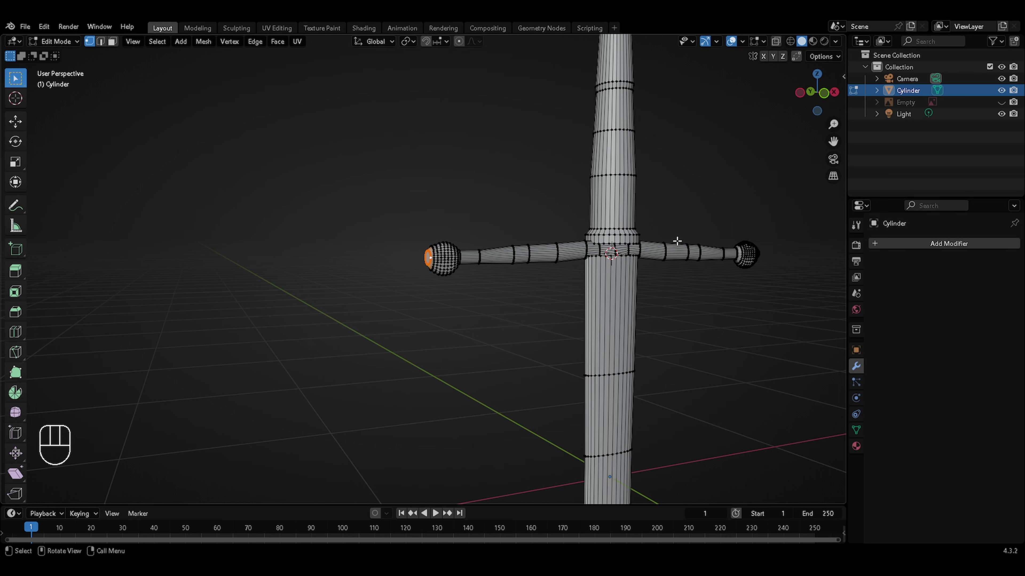
Slightly scale down the edge loop nearest the arm on the crossguard ball at the positive X end
shift+middle_drag(665, 266, 442, 307)
shift+middle_drag(578, 304, 611, 229)
shift+middle_drag(565, 304, 600, 252)
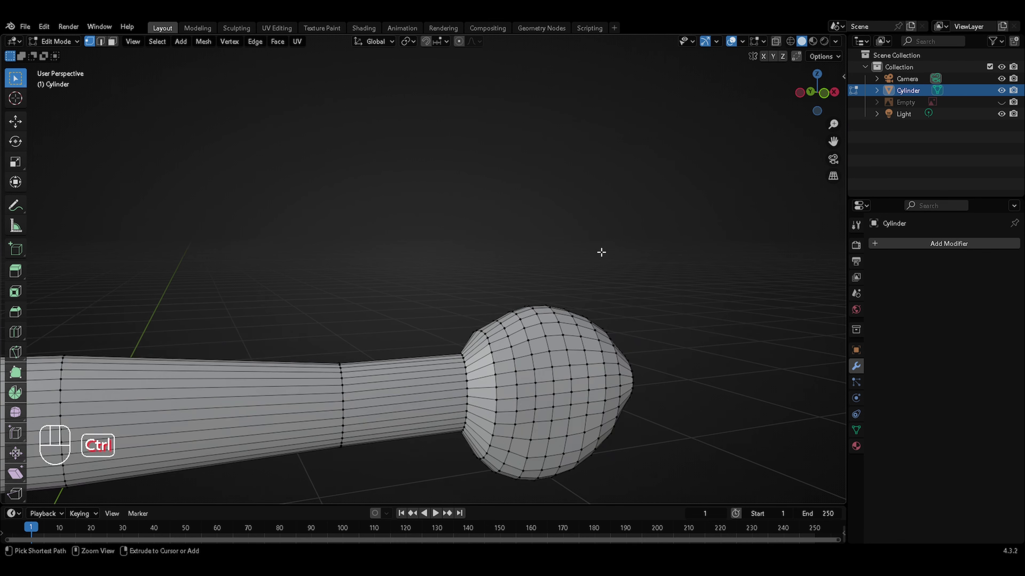
alt+click(496, 342)
key(s)
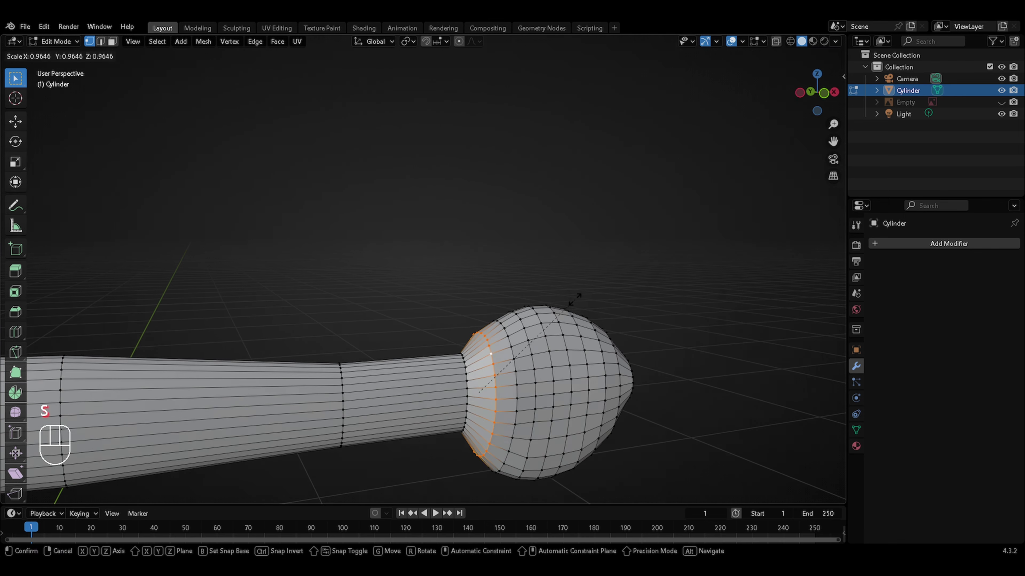
click(572, 303)
Scale down the edge loop beside the flat cap of the positive X crossguard ball to round its outer side
middle_drag(573, 314, 538, 315)
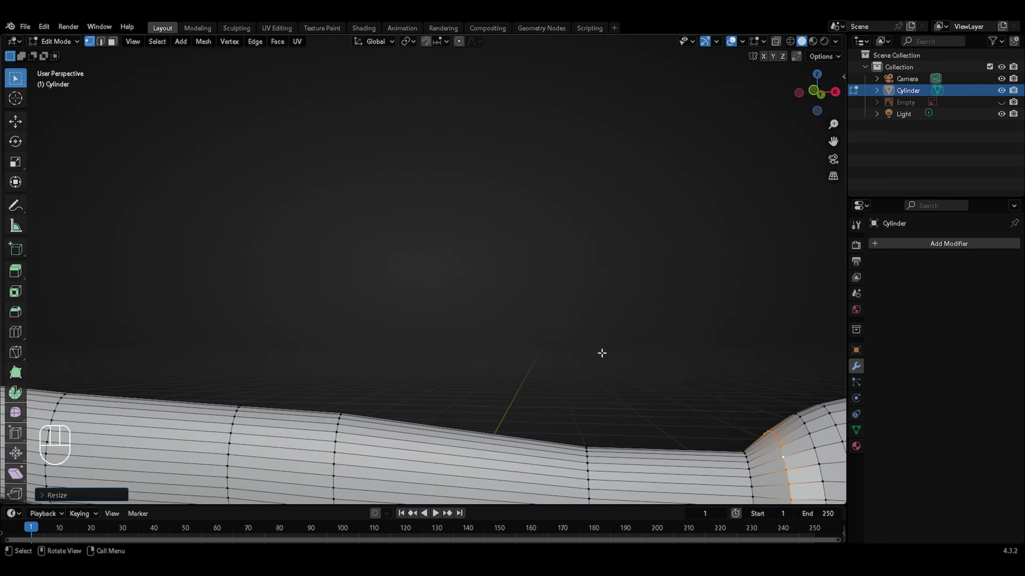
shift+middle_drag(602, 352, 450, 335)
shift+middle_drag(679, 363, 293, 218)
shift+middle_drag(363, 331, 242, 169)
alt+click(605, 316)
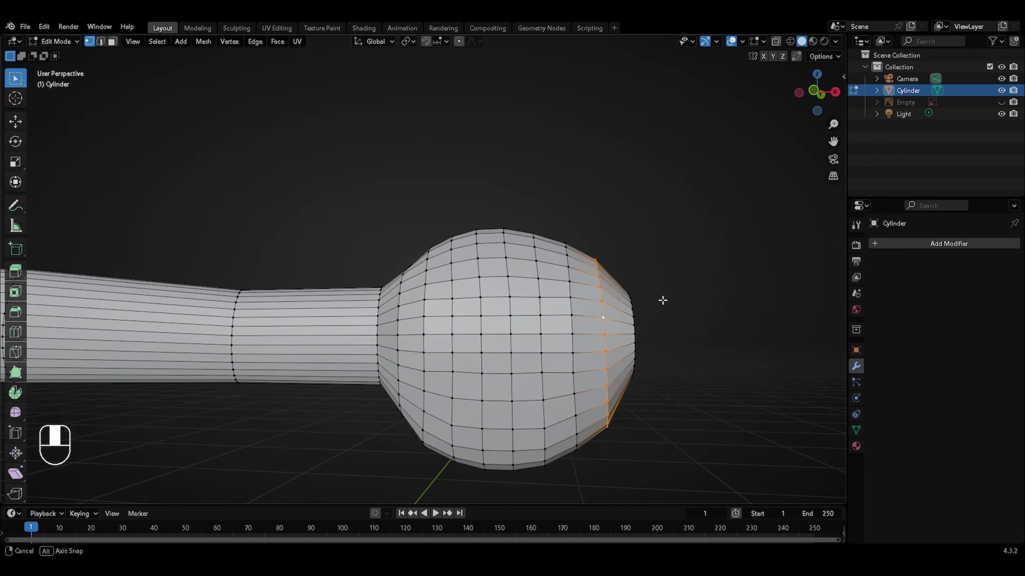
middle_drag(663, 300, 423, 283)
key(s)
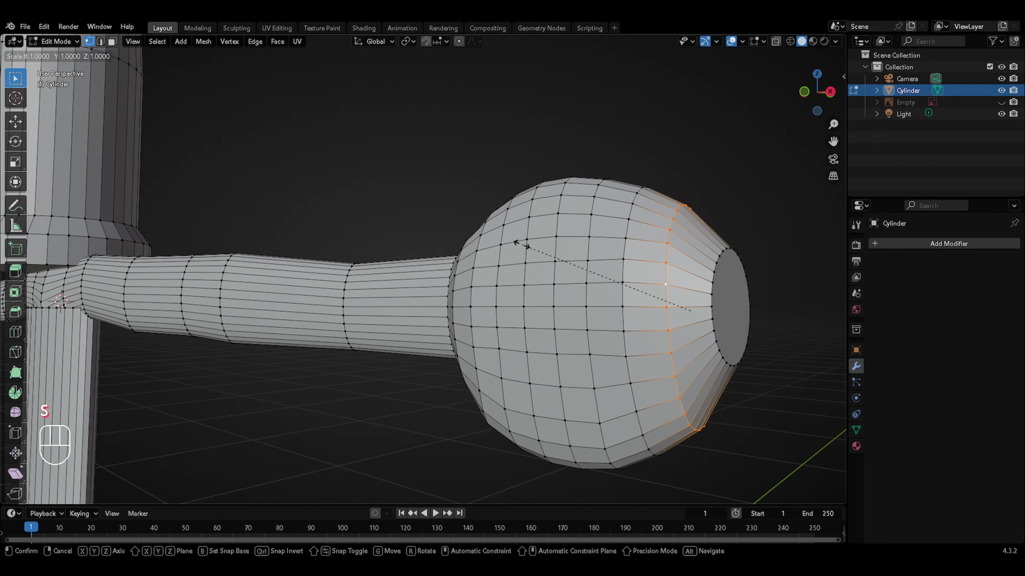
click(540, 245)
Select the whole connected grip and pommel in Edit Mode and flatten it along the Y axis
scroll(541, 244, down, 3)
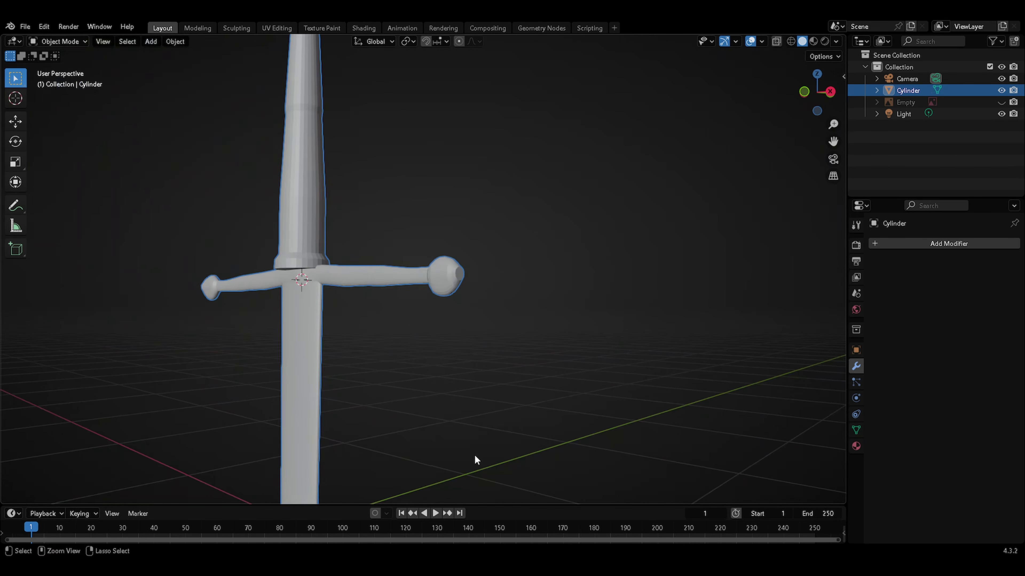
middle_drag(312, 298, 666, 227)
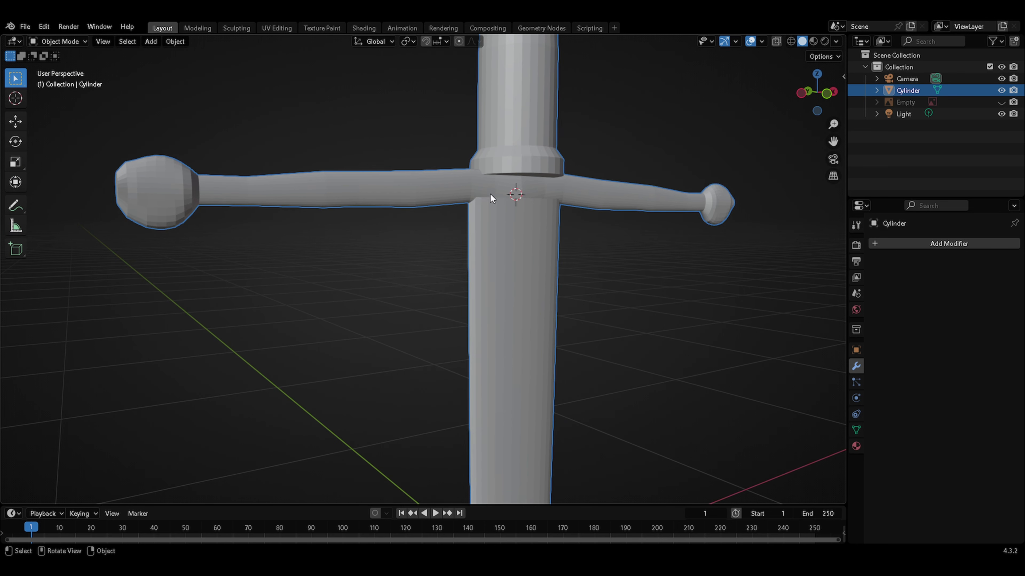
middle_drag(545, 203, 521, 164)
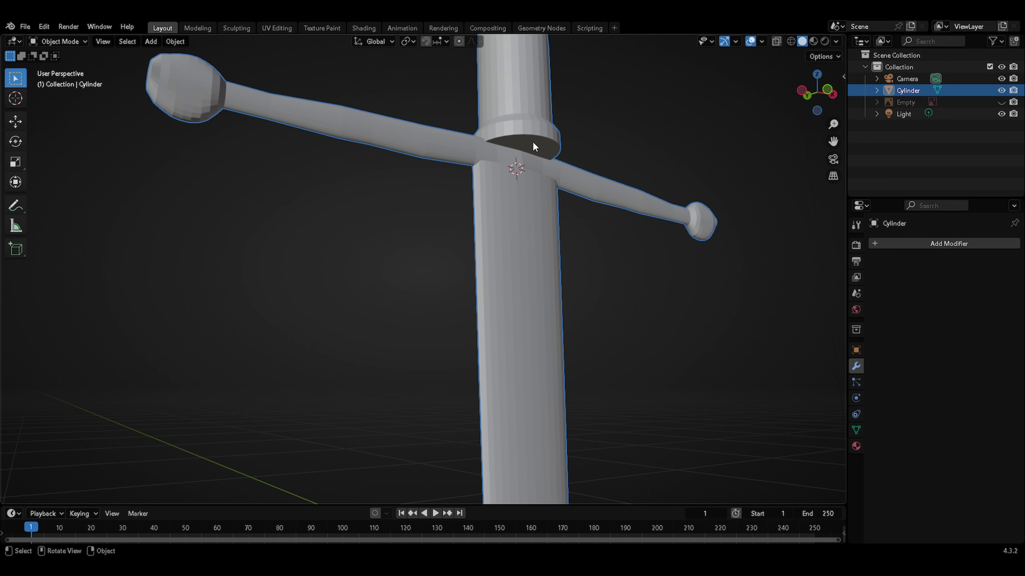
middle_drag(509, 154, 542, 181)
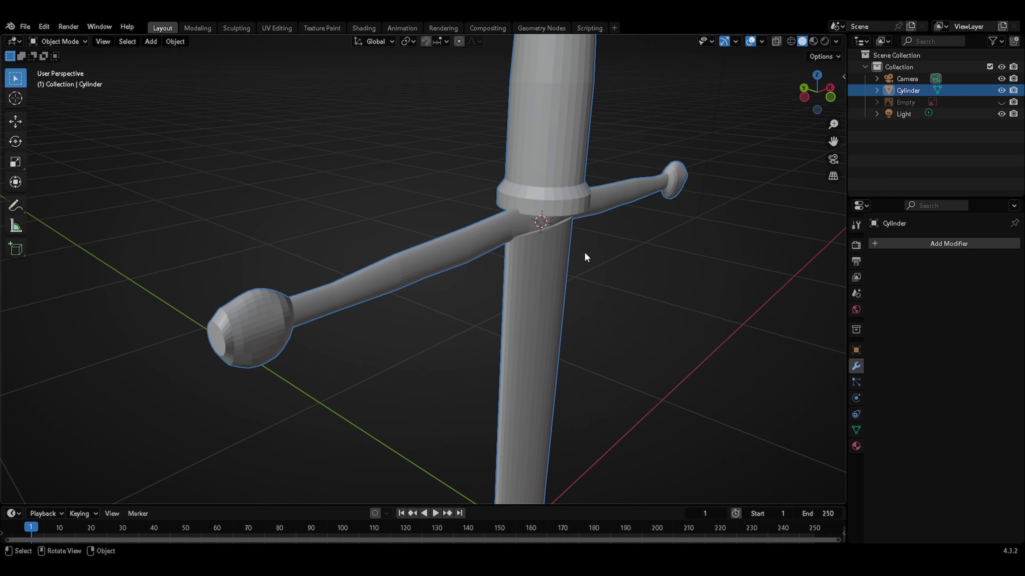
scroll(582, 223, down, 5)
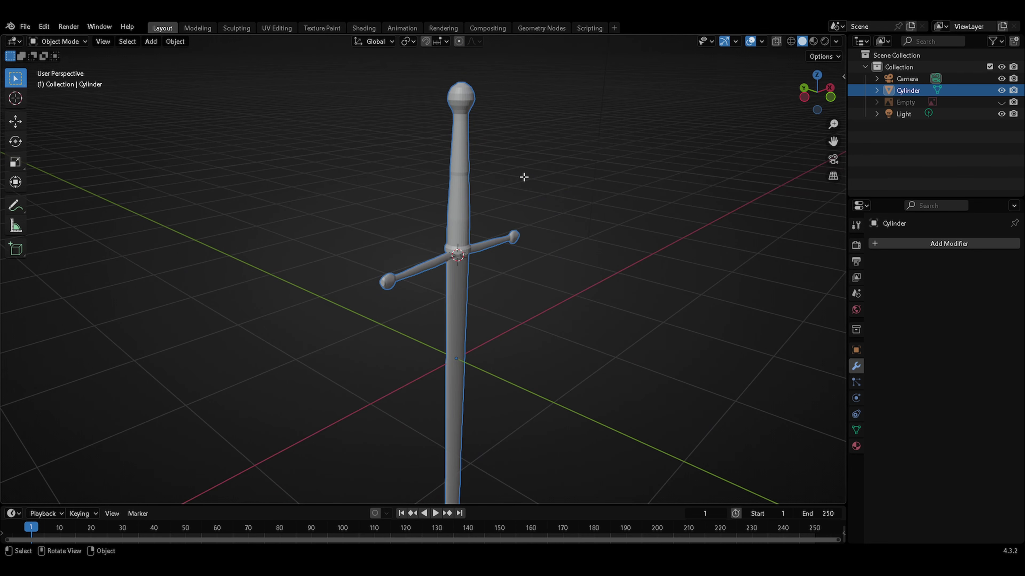
key(Tab)
key(n)
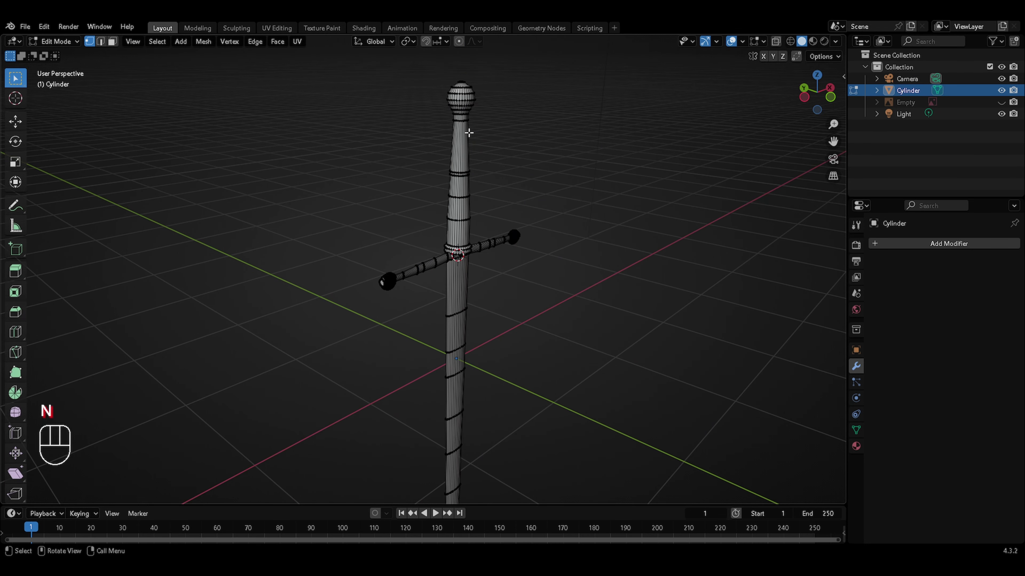
key(l)
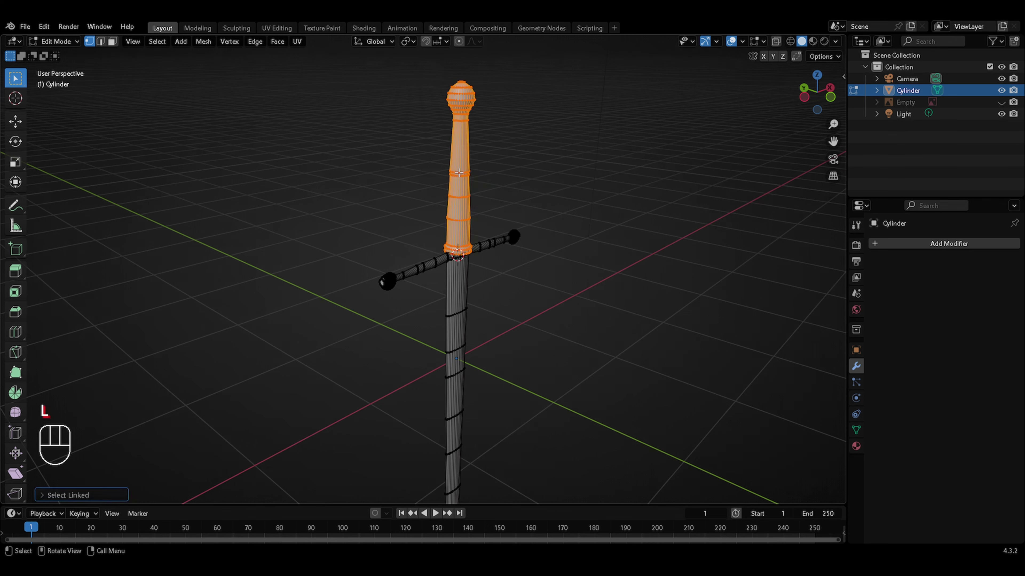
key(s)
key(y)
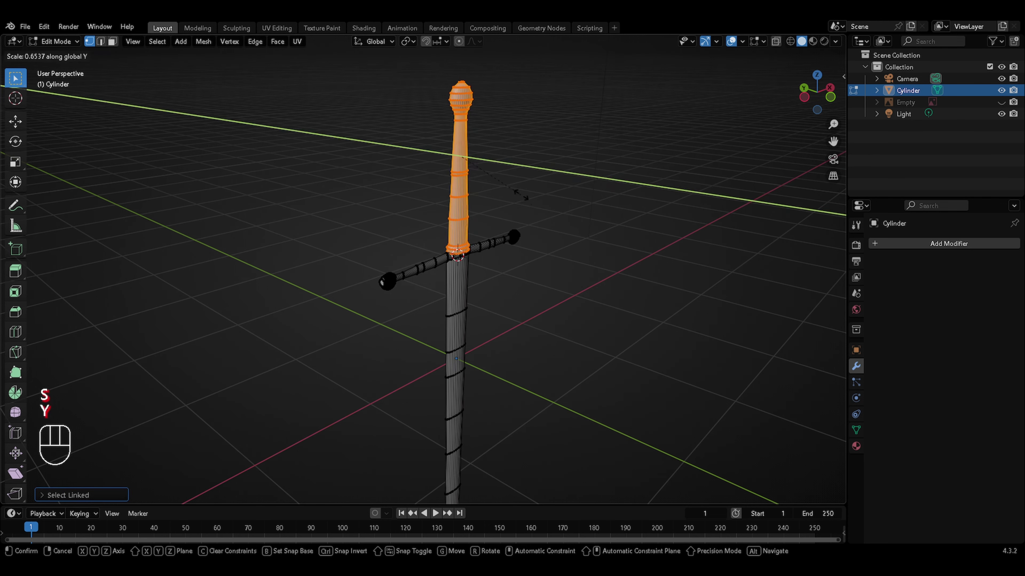
click(484, 178)
From the right orthographic view, adjust the grip's thickness along Y to match the crossguard
key(KP_1)
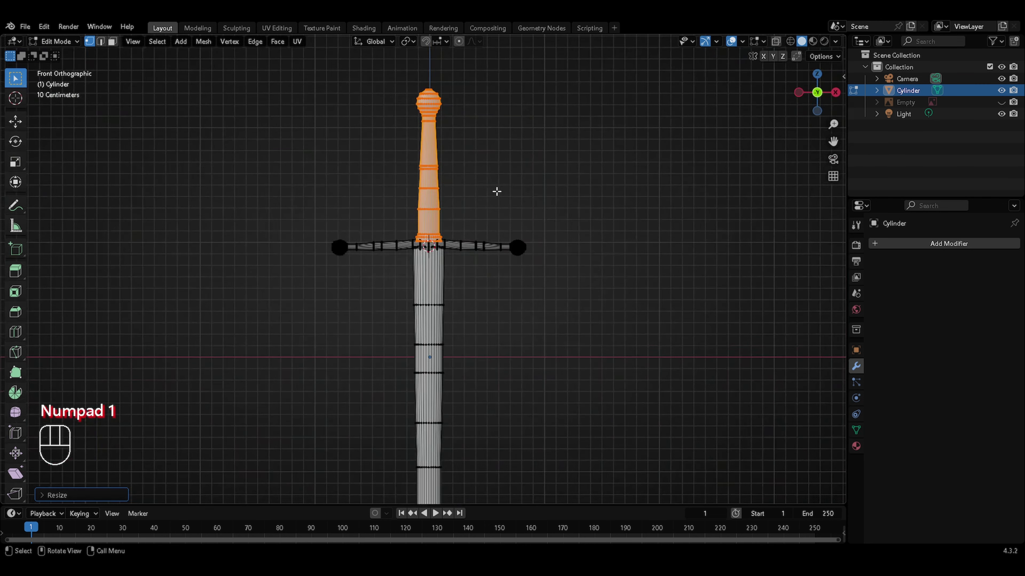
key(KP_3)
ctrl+middle_drag(473, 223, 576, 339)
key(s)
key(y)
click(496, 224)
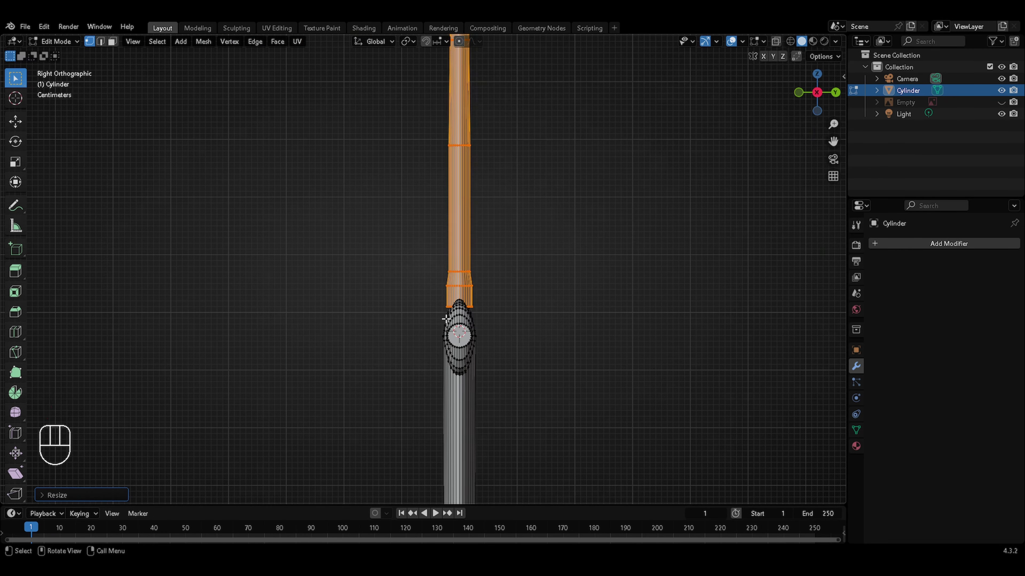
Delete the two edge loops that form the collar at the base of the grip
middle_drag(496, 223, 483, 281)
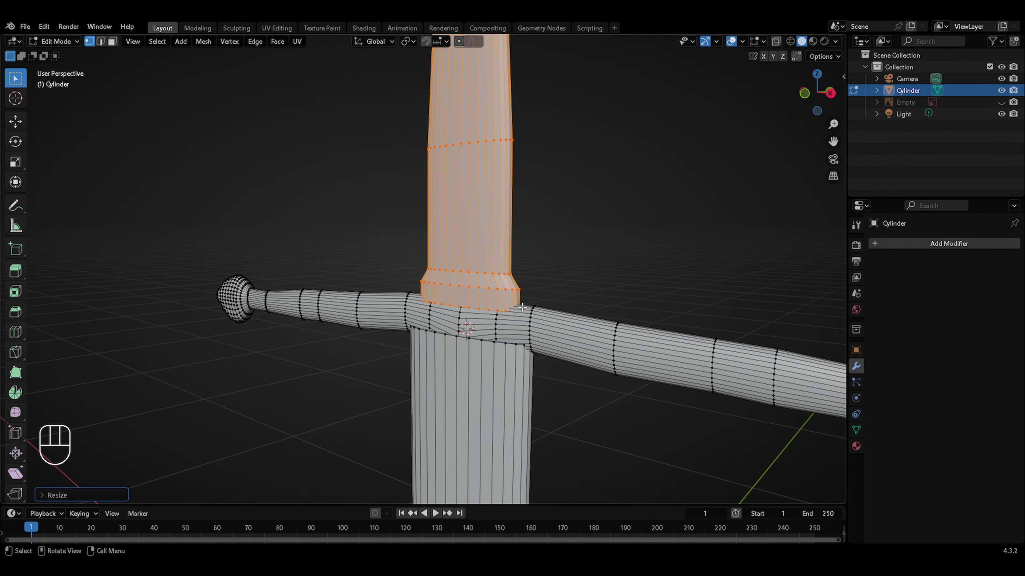
alt+click(488, 309)
alt+shift+click(481, 289)
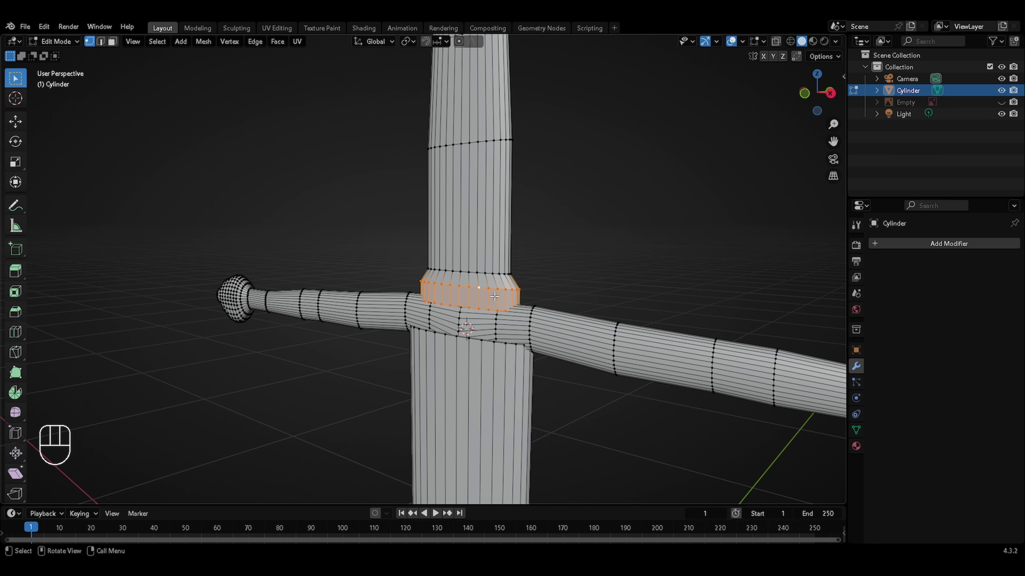
key(x)
key(x)
Lower the grip's open bottom edge loop about 0.065 m along Z into the crossguard, and return to Object Mode
alt+click(497, 267)
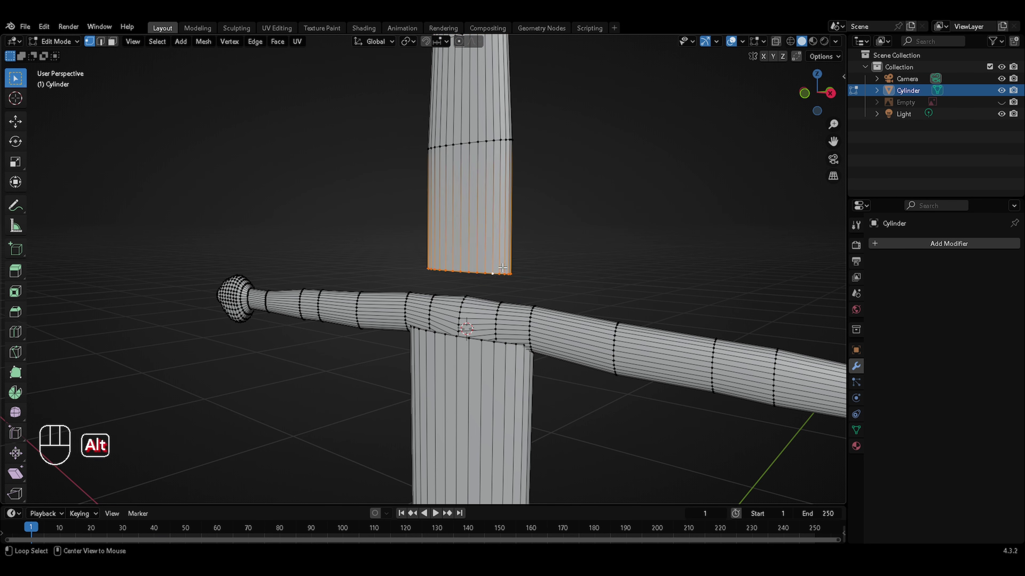
key(g)
key(z)
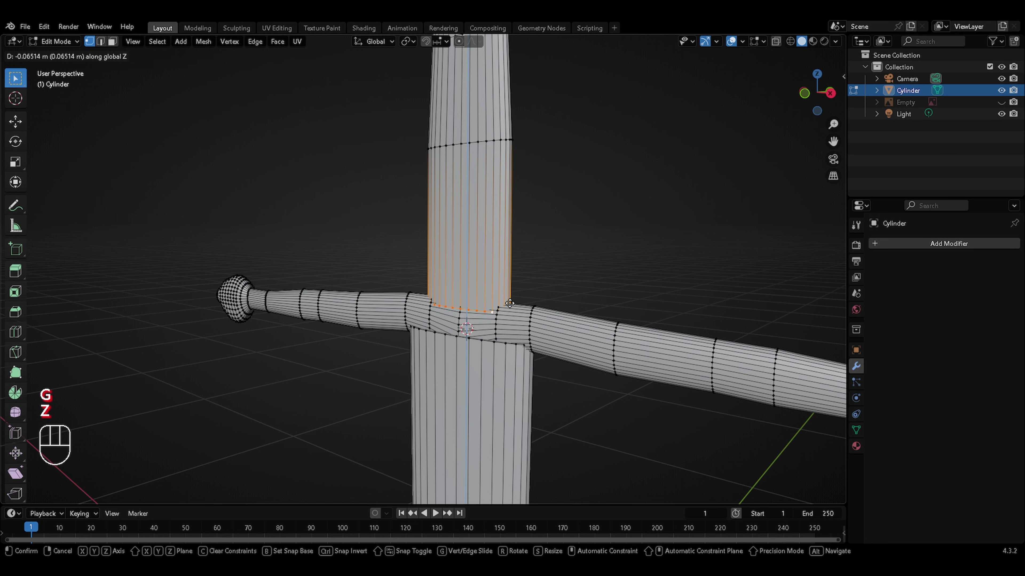
click(510, 304)
key(Tab)
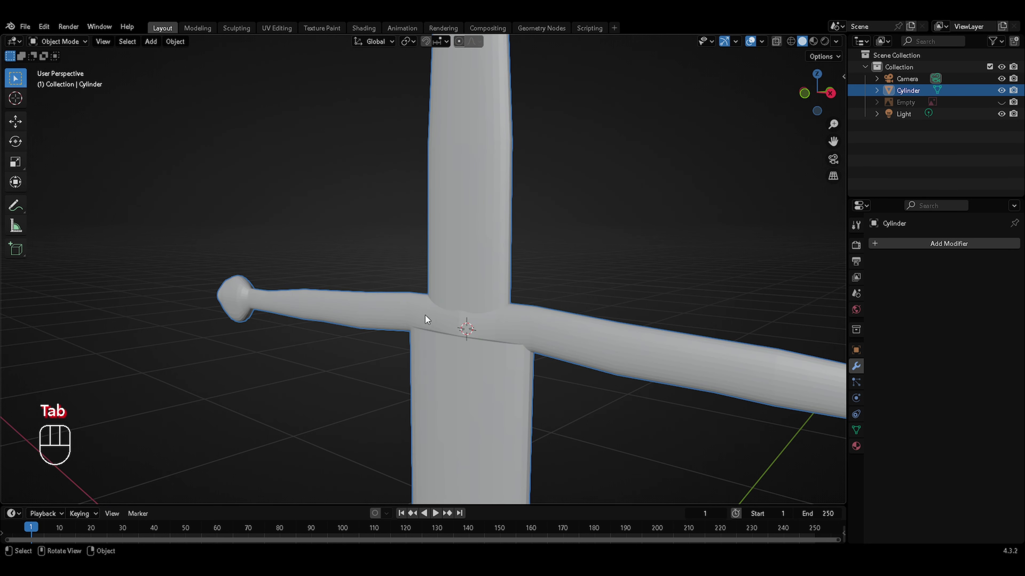
middle_drag(425, 316, 573, 317)
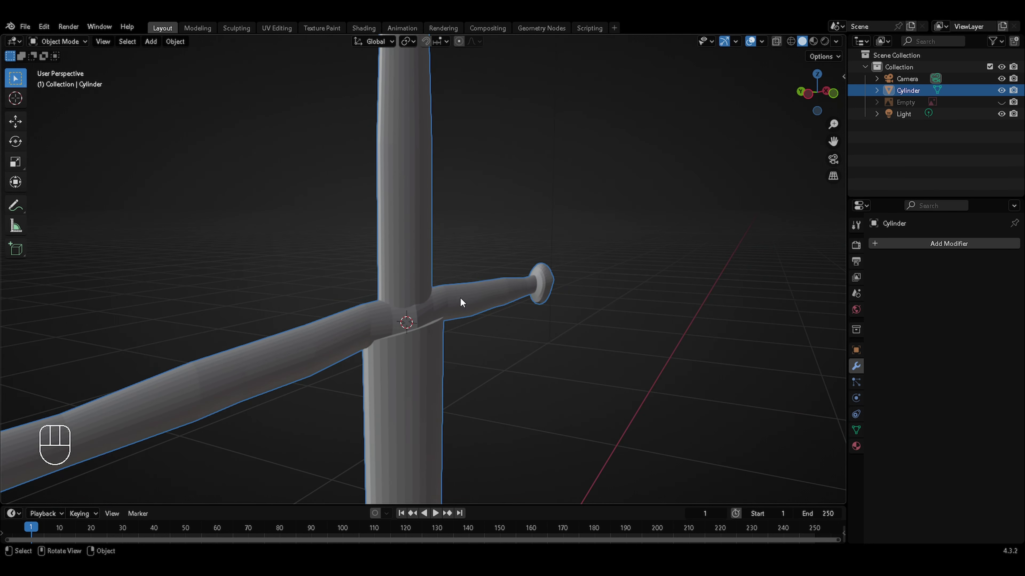
Select the edge loop at the top of the blade in Edit Mode and scale it to about 0.80 along Y
shift+middle_drag(450, 276, 428, 259)
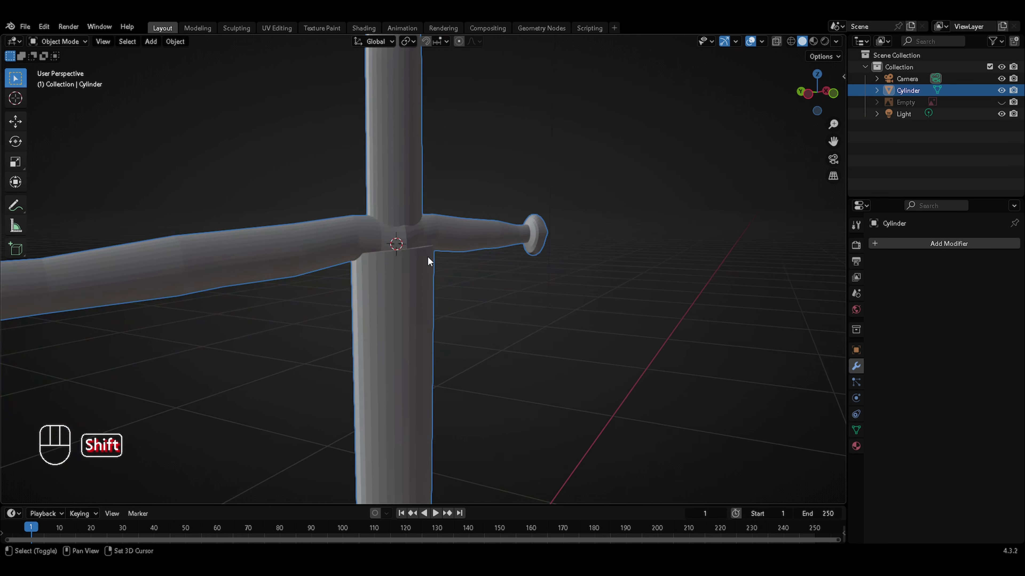
key(Tab)
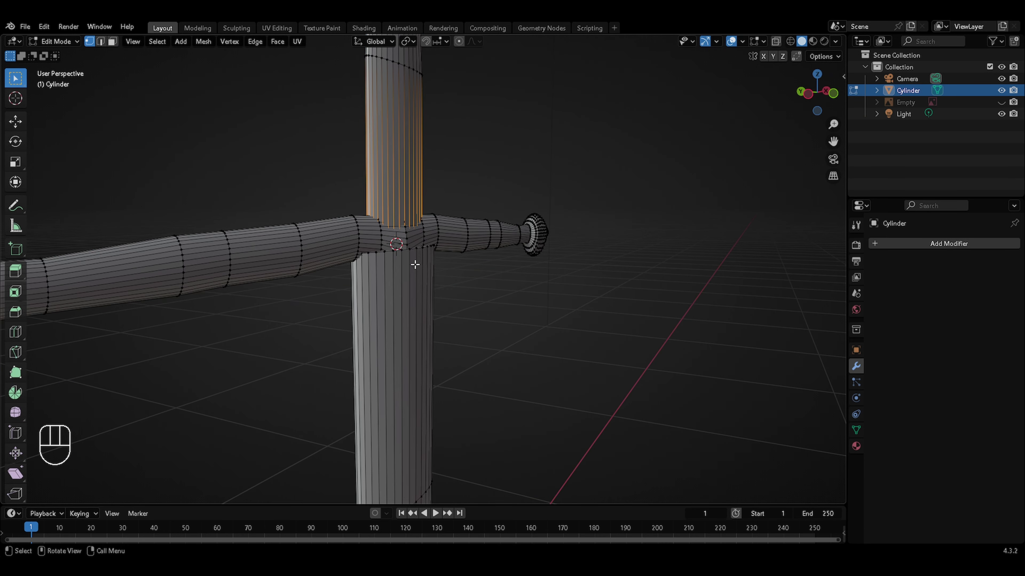
alt+click(417, 248)
key(s)
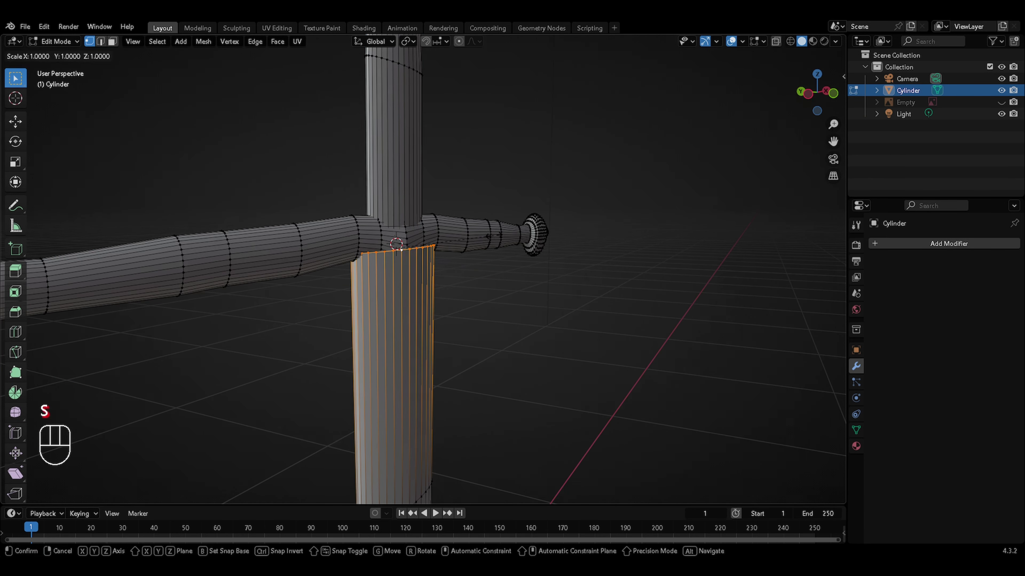
key(y)
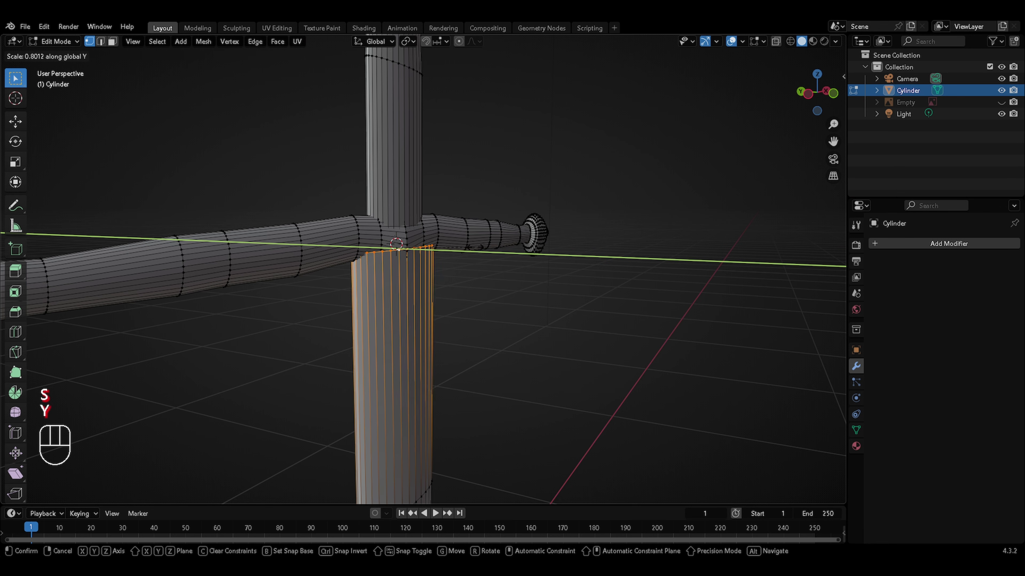
click(477, 245)
Raise the blade's top edge loop slightly along Z, narrow it again to about 0.72 along Y, and return to Object Mode
key(g)
key(z)
click(478, 244)
key(s)
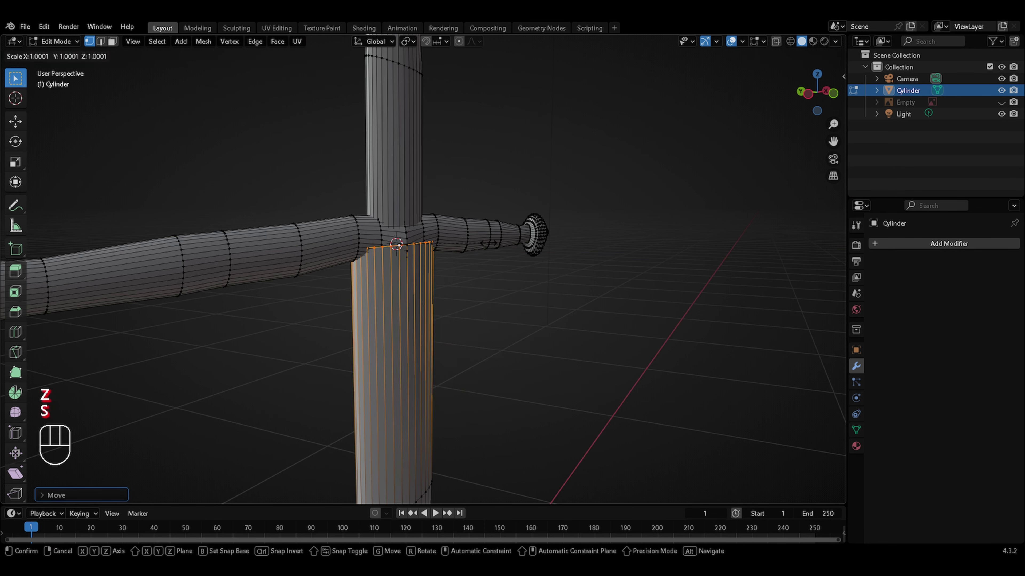
key(y)
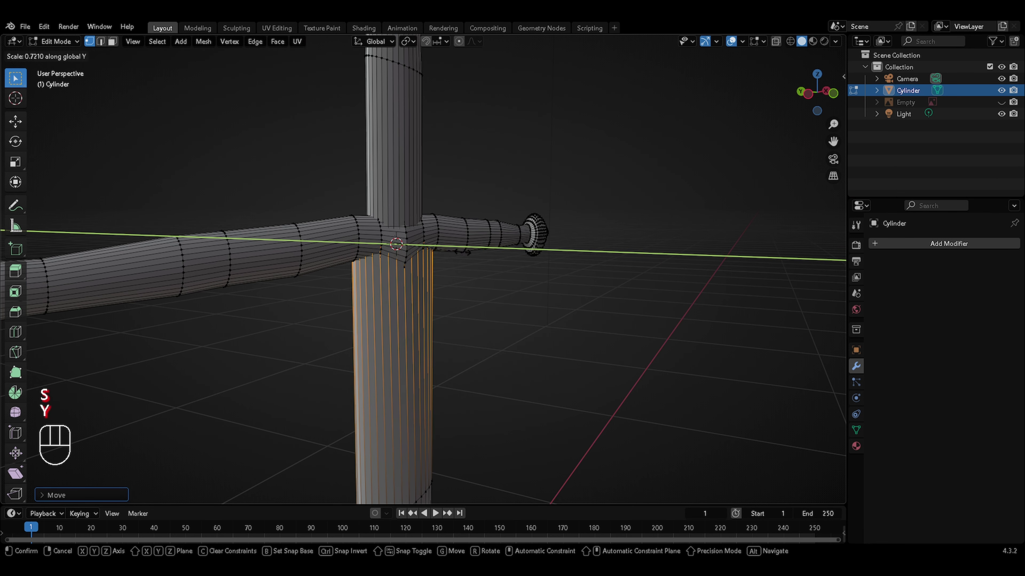
click(446, 286)
key(Tab)
middle_drag(445, 287, 501, 307)
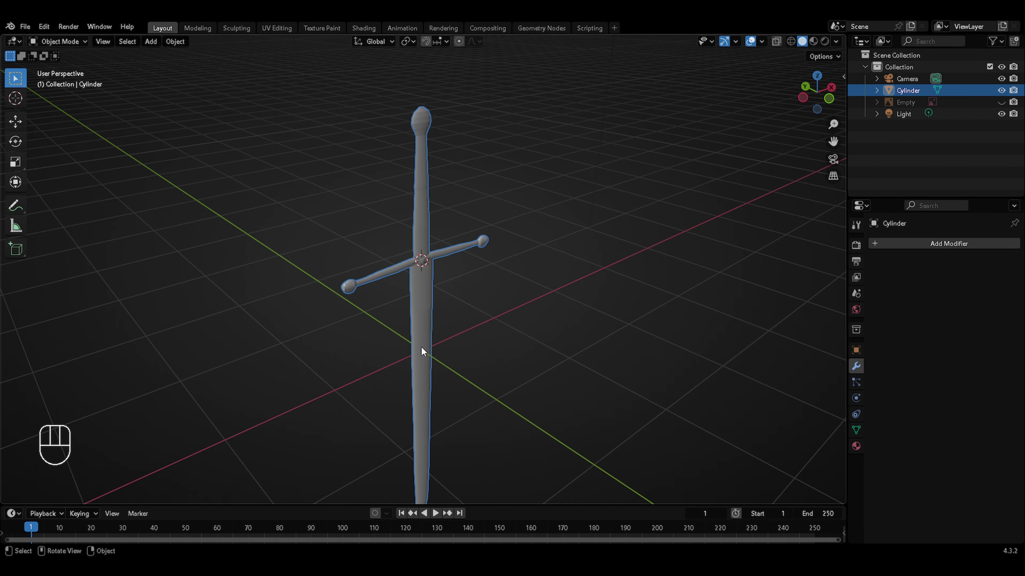
middle_drag(421, 350, 525, 247)
key(Tab)
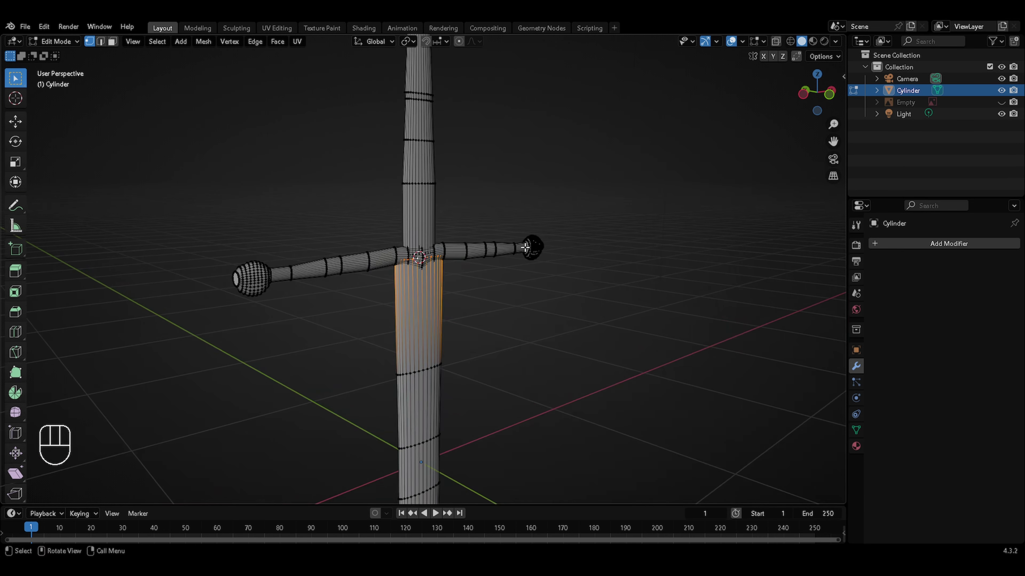
key(Tab)
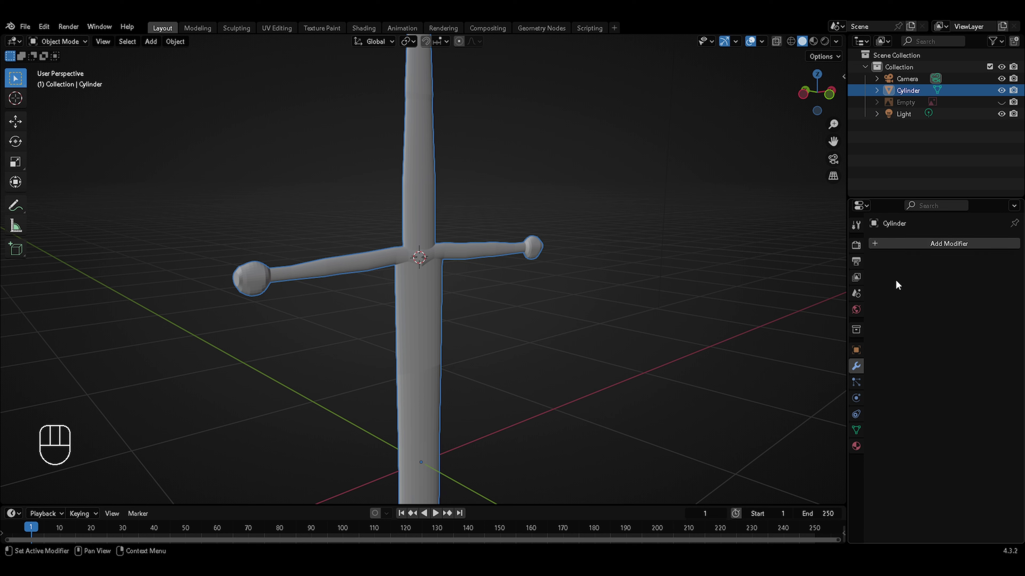
Add a Multiresolution modifier to the sword and subdivide it once
click(922, 244)
mouse_move(894, 283)
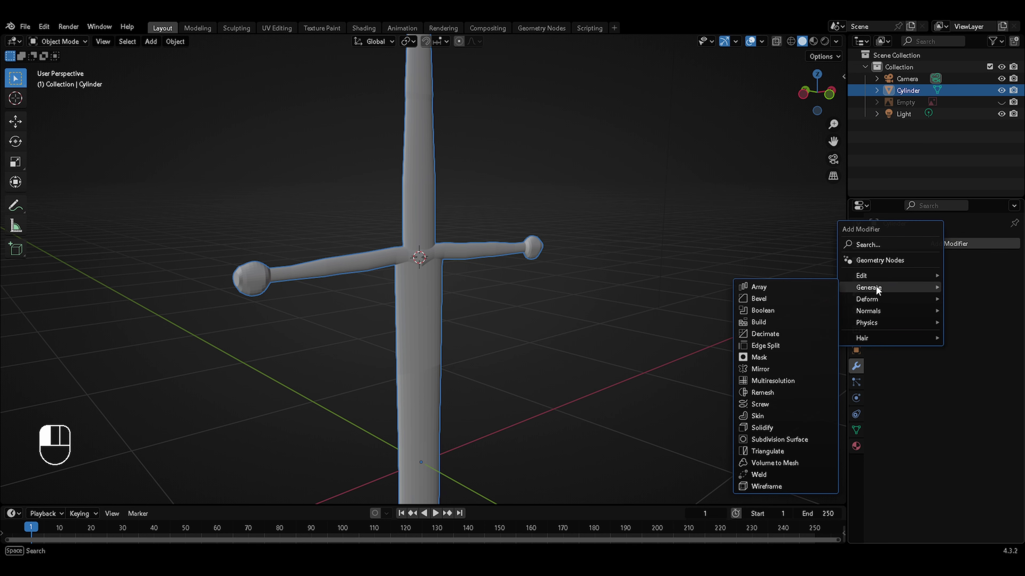
click(782, 382)
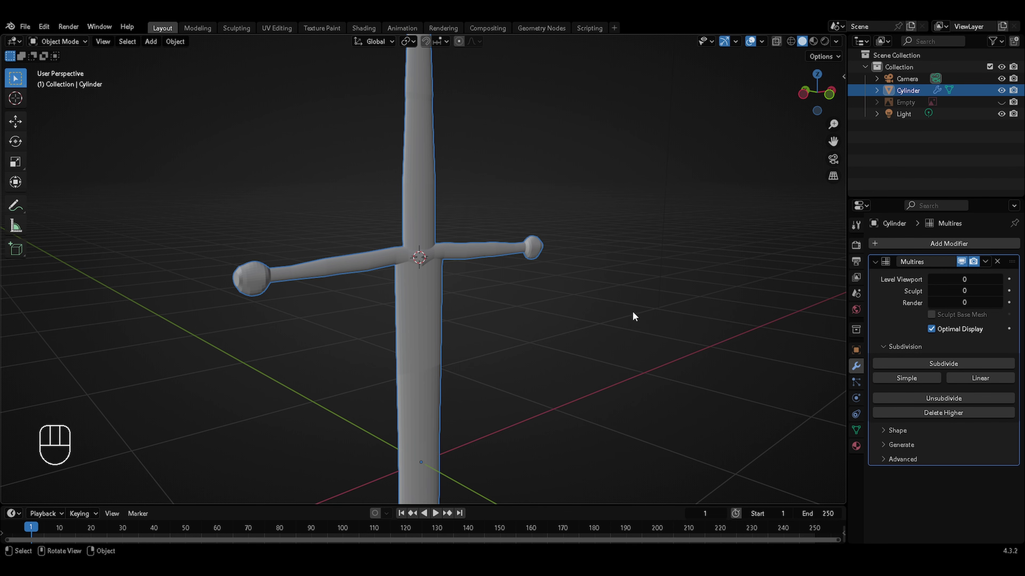
middle_drag(453, 346, 431, 344)
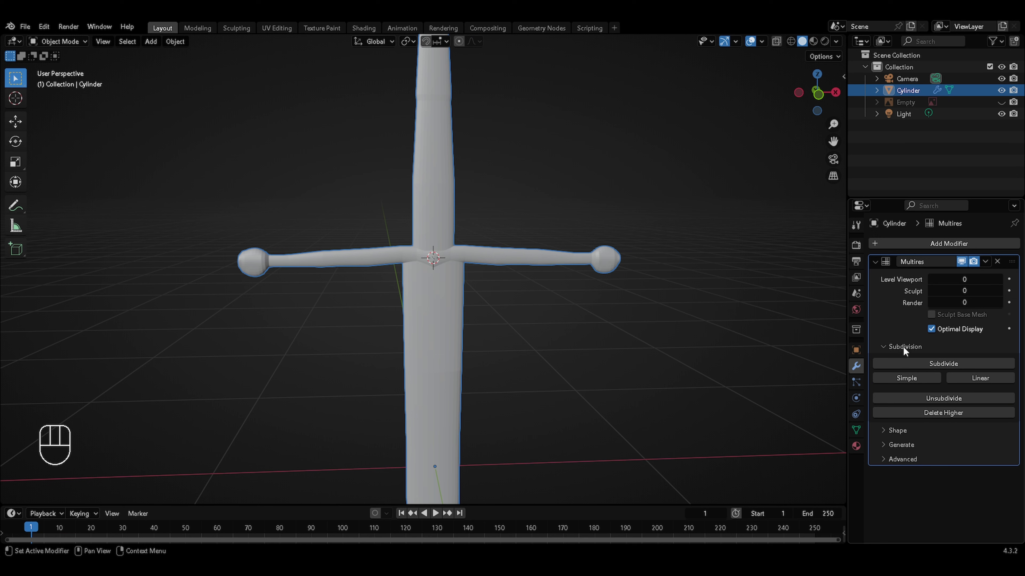
click(935, 363)
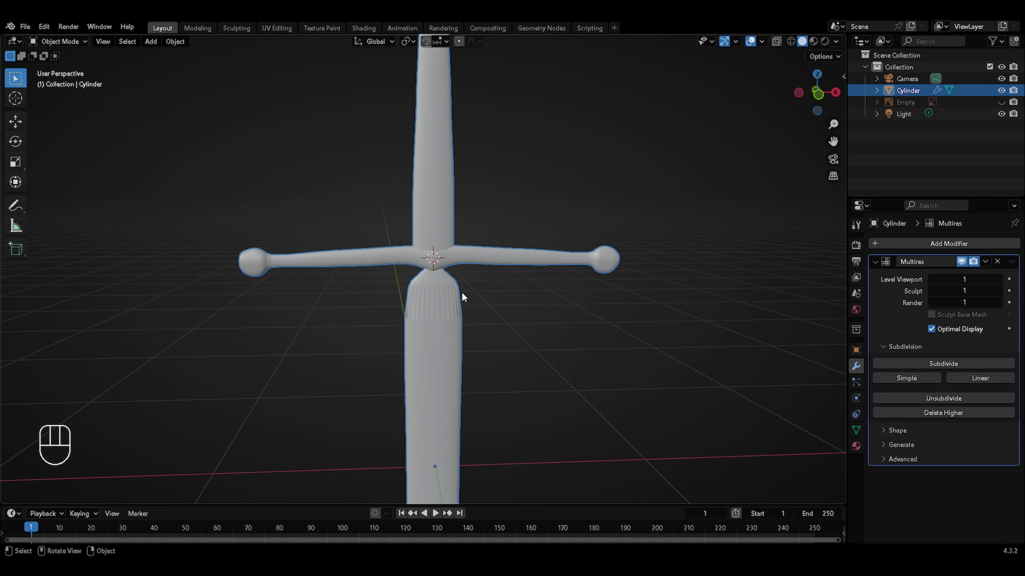
Examine the blade's top where it meets the crossguard with X-ray on, comparing the Edit Mode mesh with the subdivided shape
key(Tab)
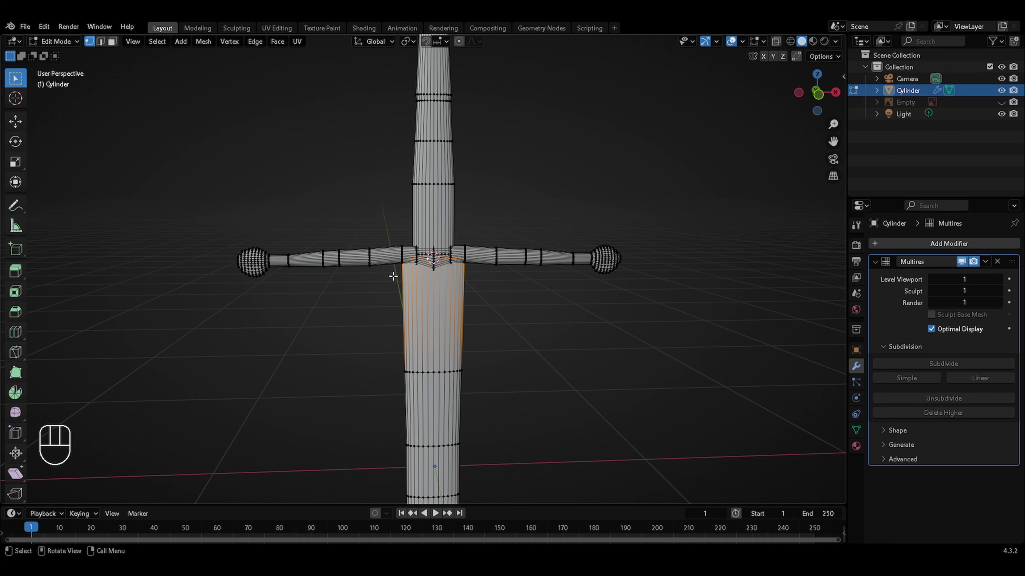
ctrl+middle_drag(426, 282, 491, 298)
key(alt+z)
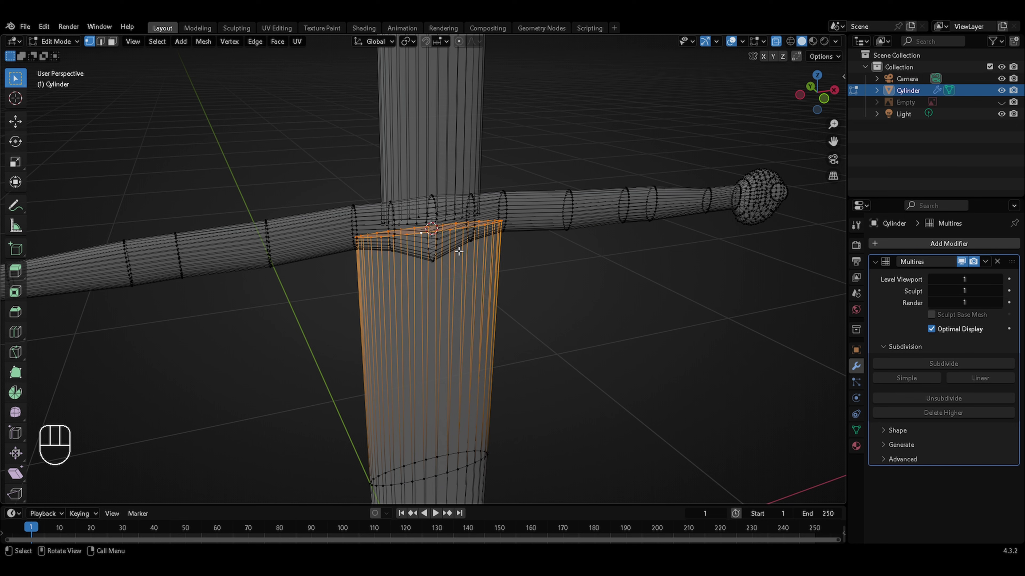
key(Tab)
key(Tab)
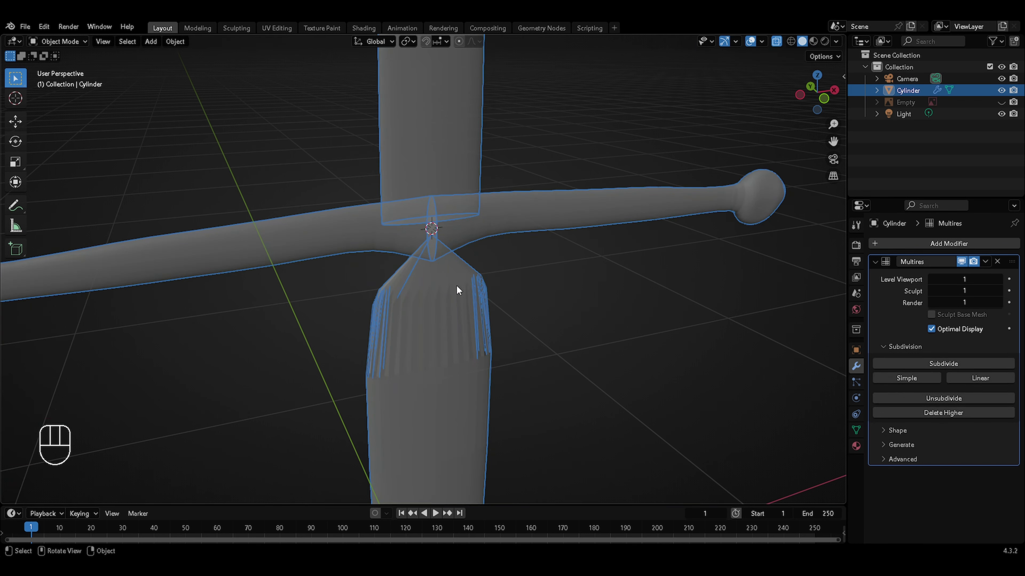
key(Tab)
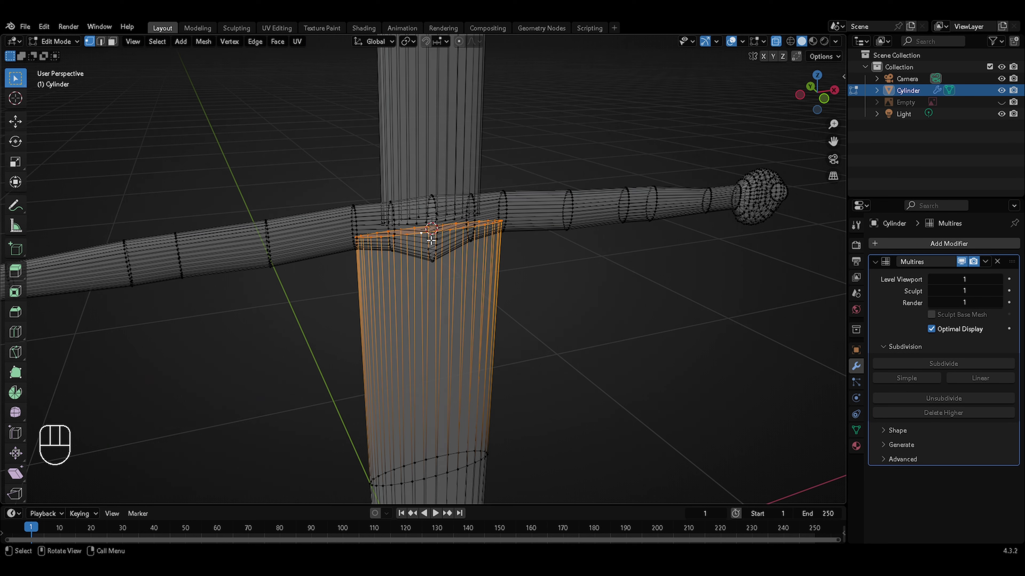
Add one loop cut to the blade, slid about -0.96 close to its top edge, and return to Object Mode with X-ray off
key(ctrl+r)
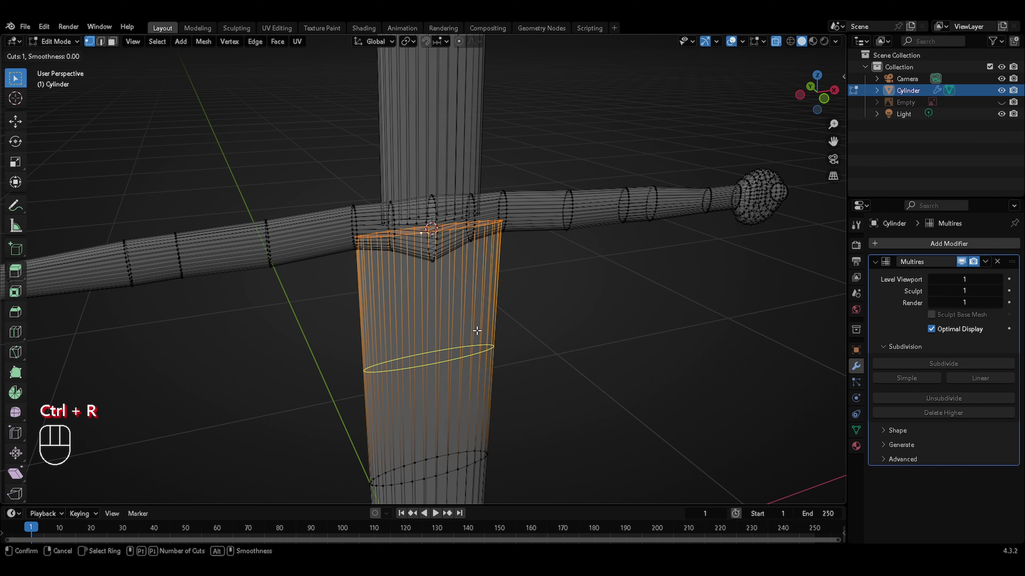
click(476, 326)
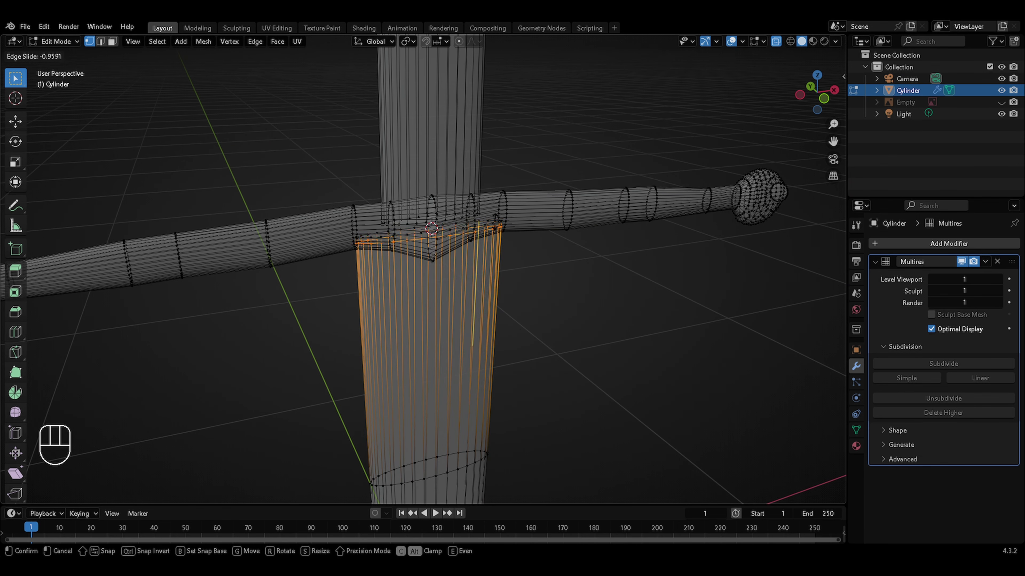
click(494, 226)
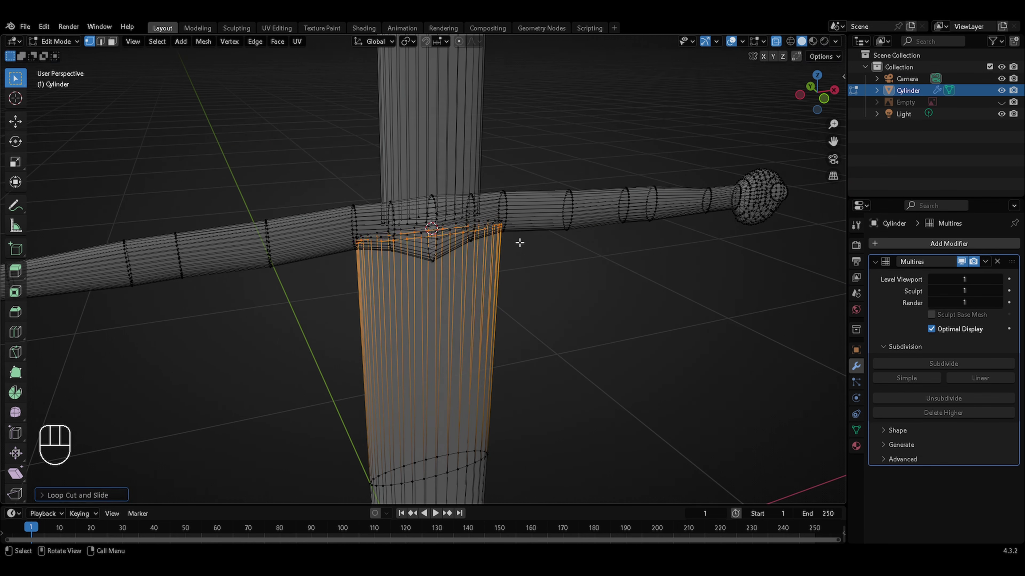
key(Tab)
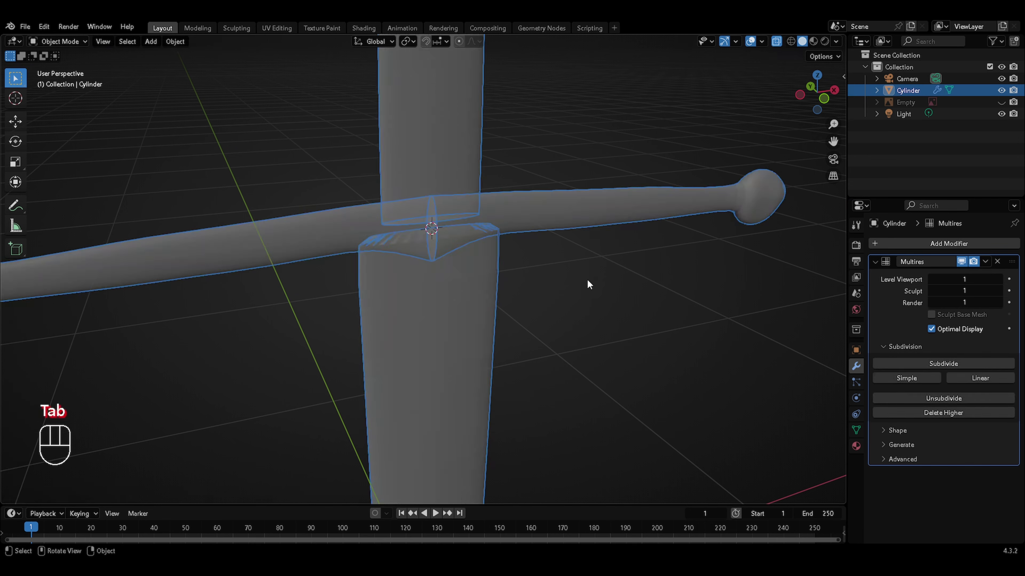
key(alt+z)
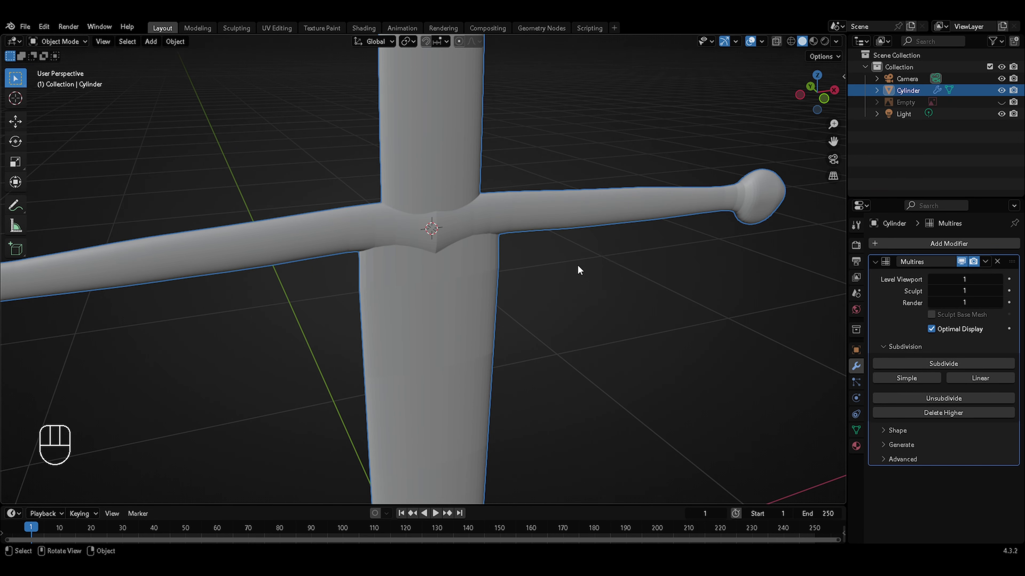
Subdivide the sword's Multiresolution modifier further, up to level 5
click(908, 363)
click(910, 364)
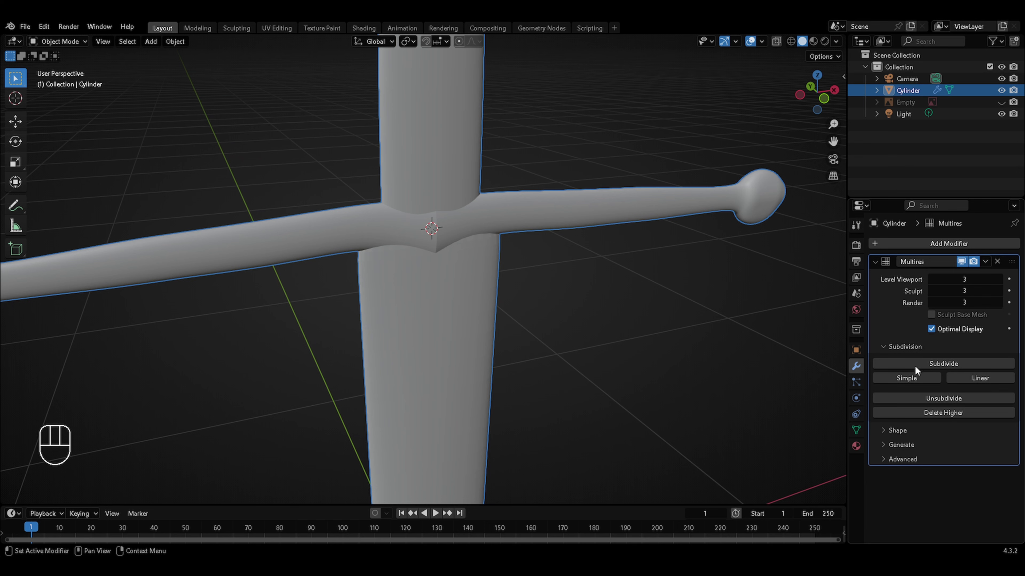
click(889, 377)
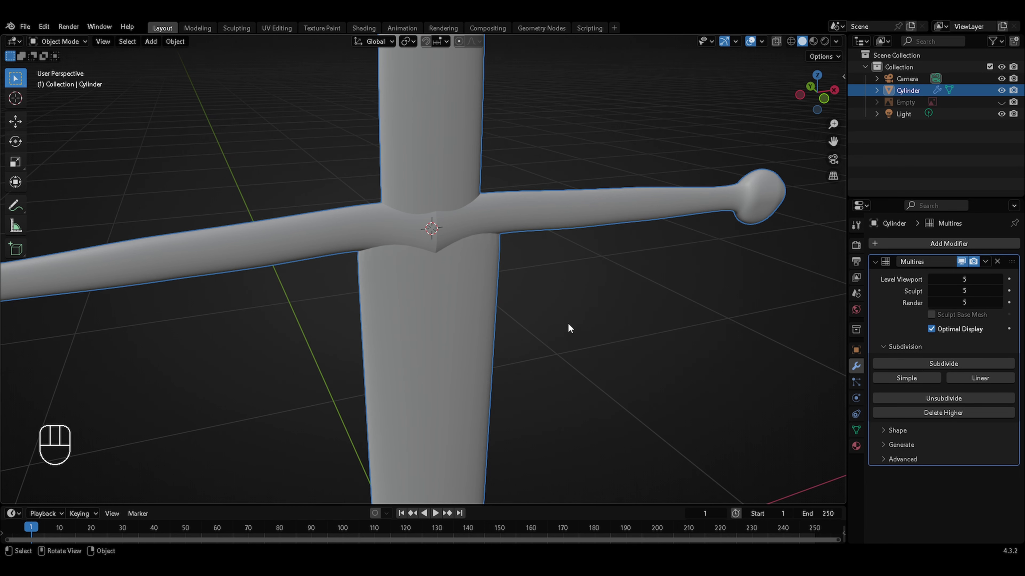
mouse_move(569, 328)
middle_down()
mouse_move(492, 315)
mouse_move(579, 286)
mouse_move(643, 284)
mouse_move(425, 319)
middle_up()
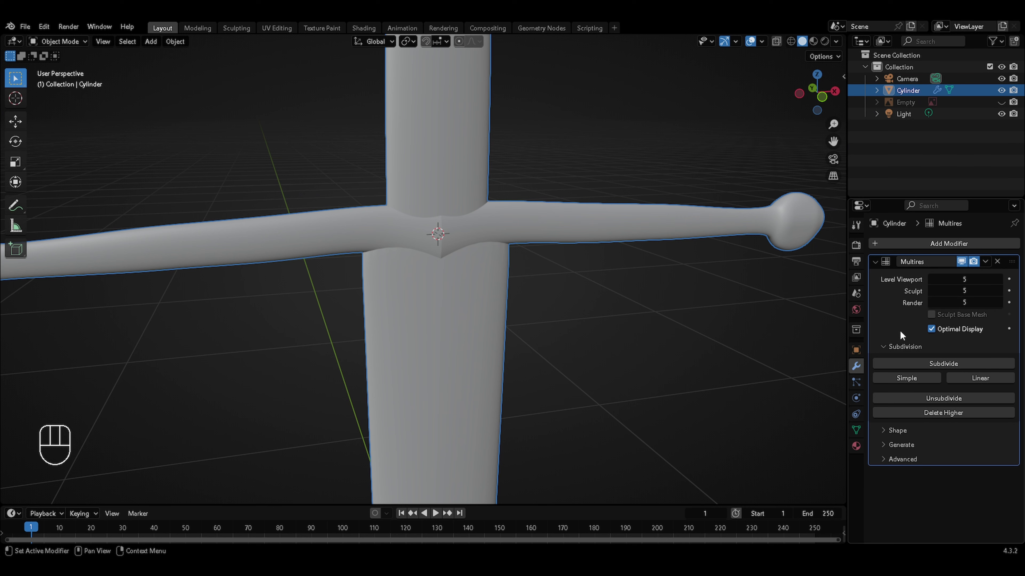
Set the Multiresolution modifier's viewport, sculpt and render levels all to 4
drag(940, 280, 935, 303)
text(4)
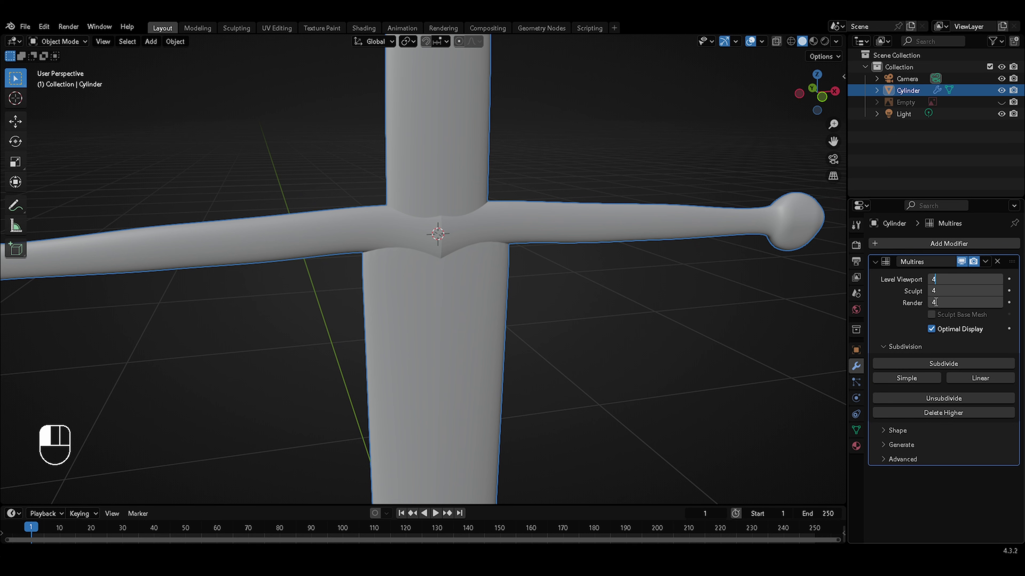
key(Return)
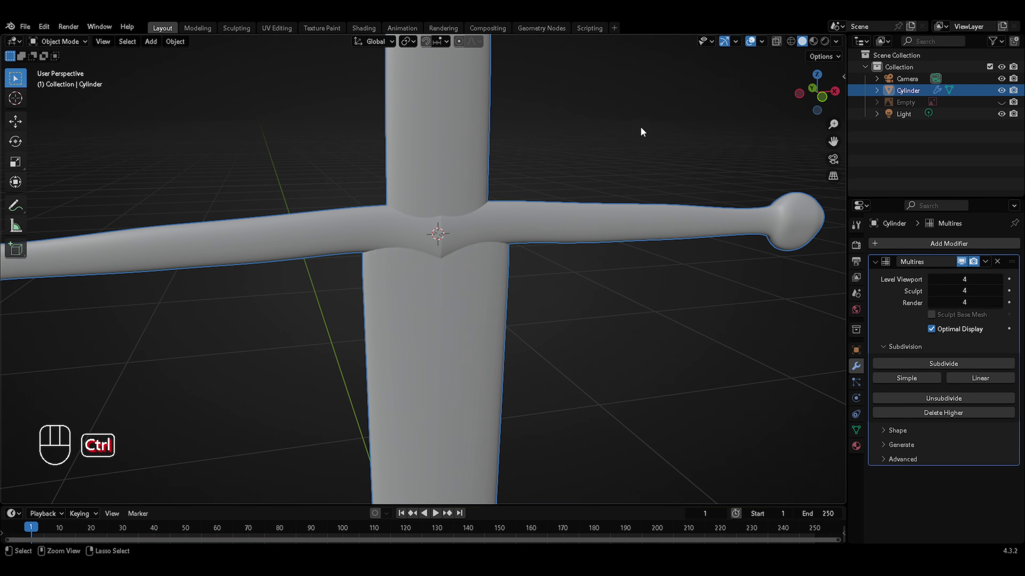
ctrl+middle_drag(630, 129, 654, 313)
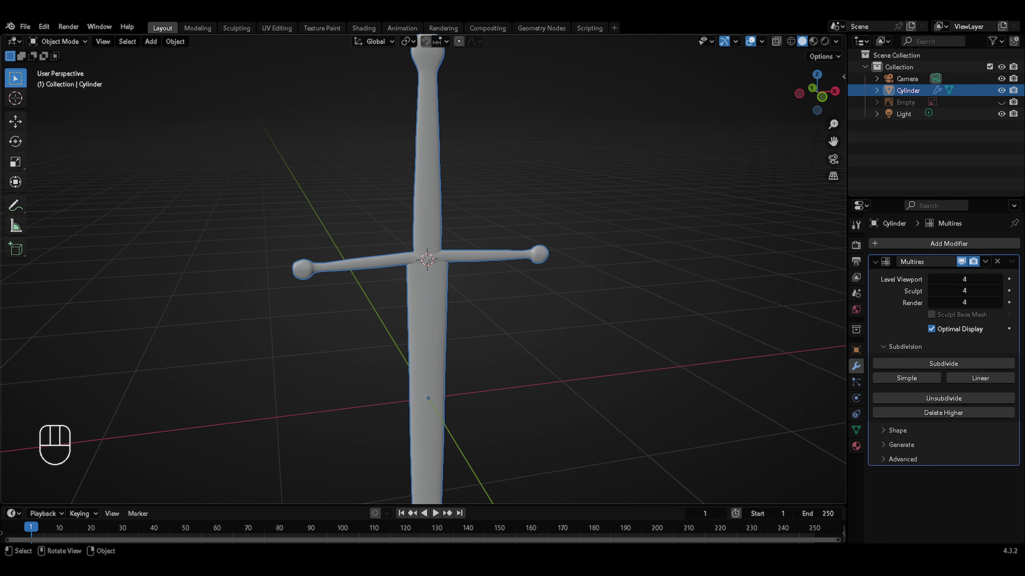
Replace the Multiresolution modifier with a Subdivision Surface modifier and set its viewport levels to 4
click(998, 261)
click(989, 245)
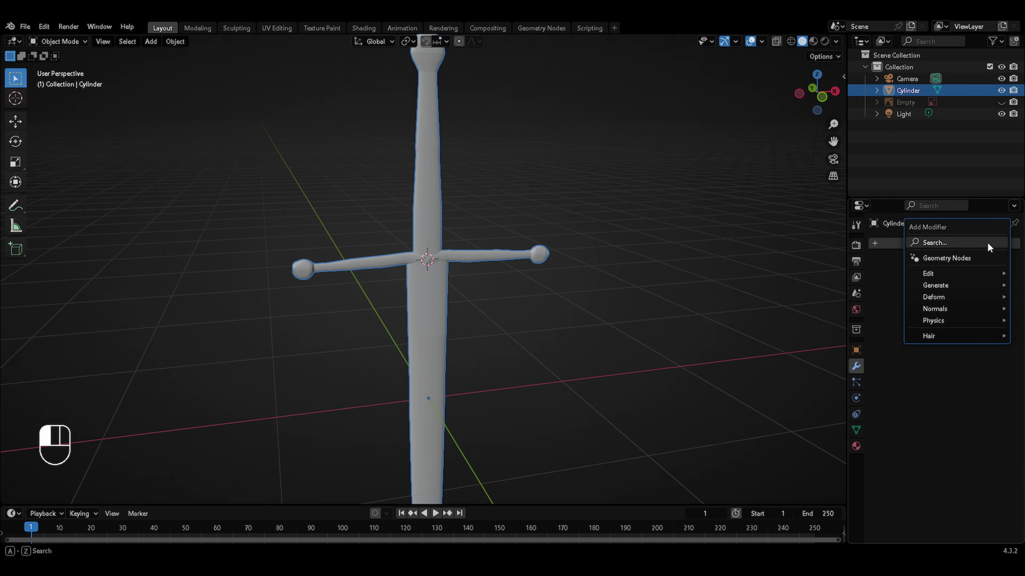
mouse_move(969, 286)
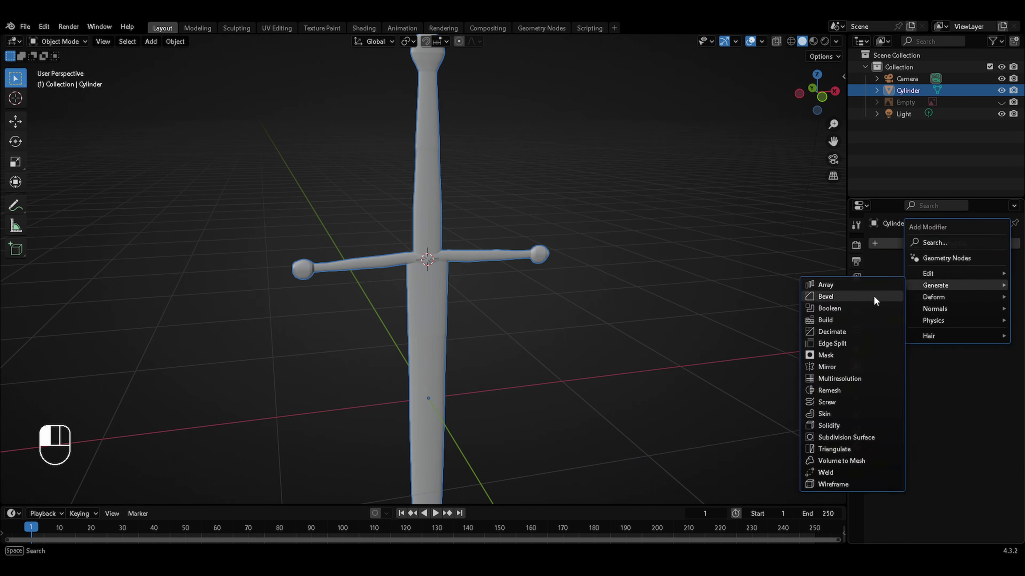
click(858, 438)
click(952, 293)
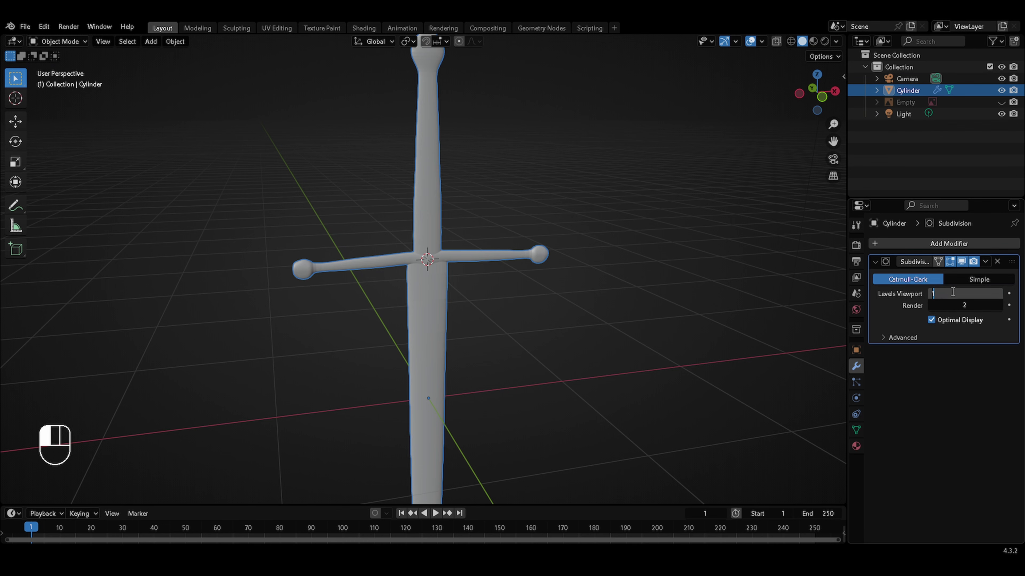
text(4)
key(Return)
scroll(515, 219, up, 5)
ctrl+middle_drag(514, 220, 507, 367)
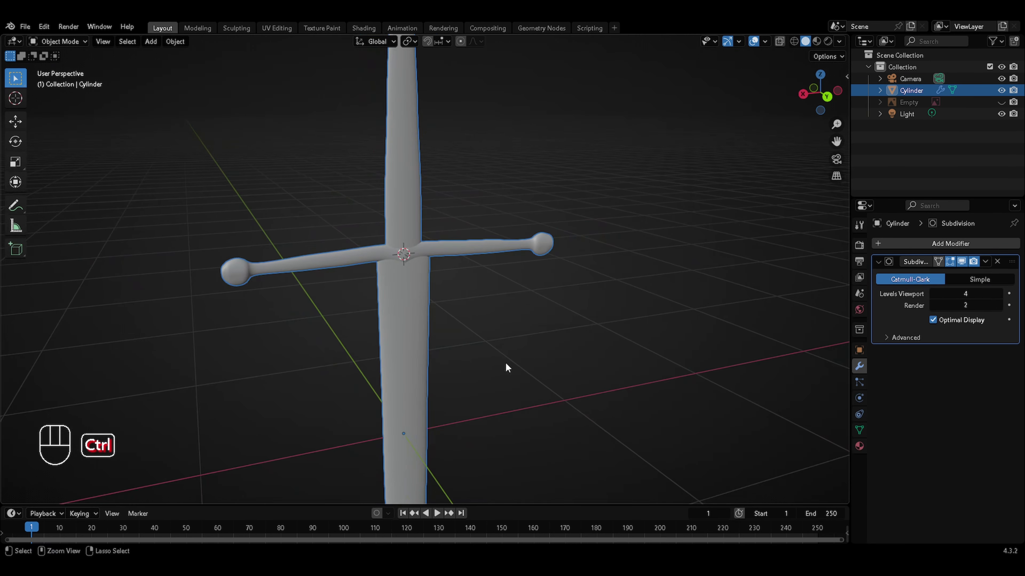
middle_drag(409, 369, 532, 225)
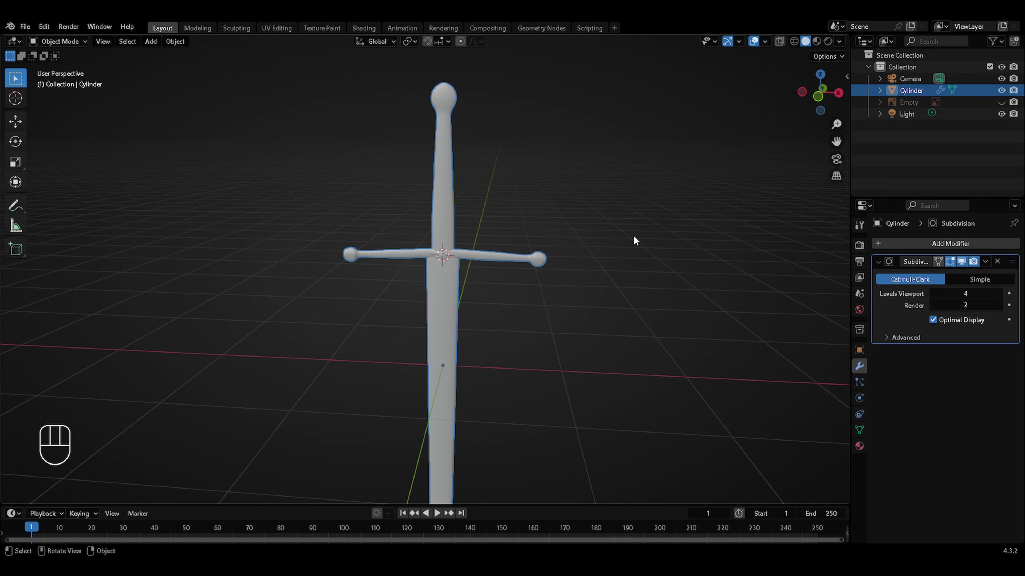
middle_drag(377, 300, 458, 309)
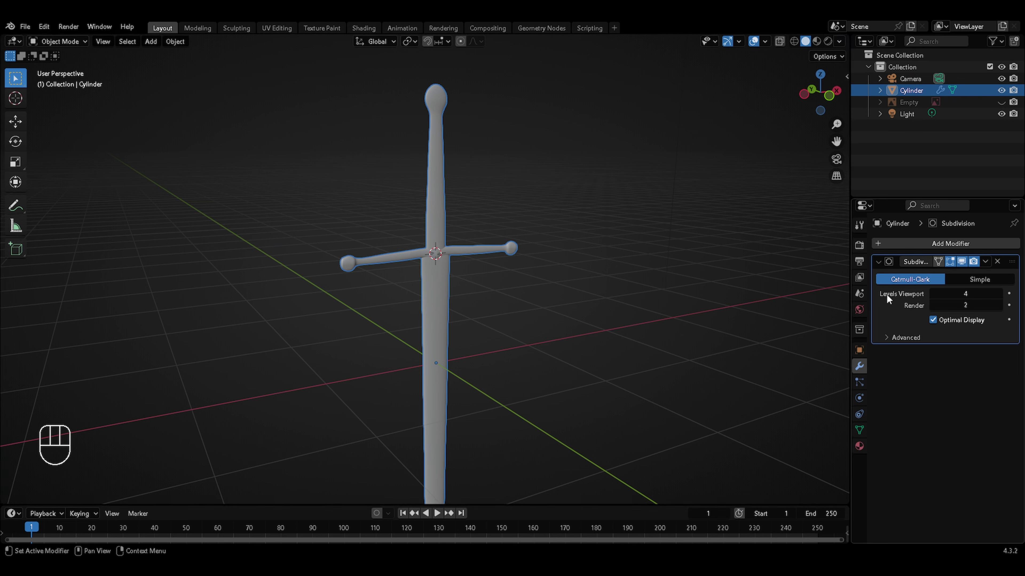
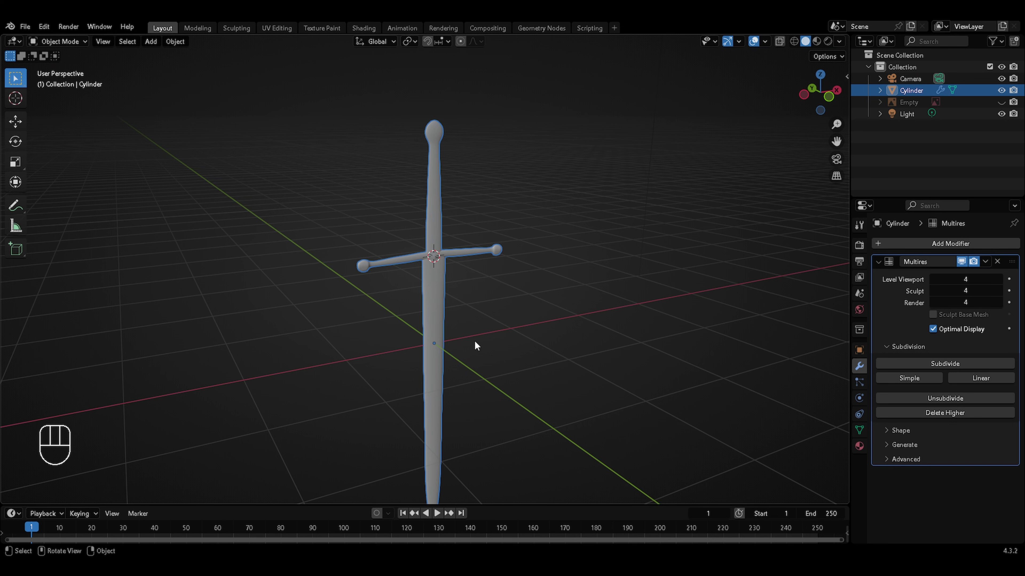
Shade the sword smooth and put it in Sculpt Mode with the Crease Sharp brush active
ctrl+middle_drag(514, 279, 537, 201)
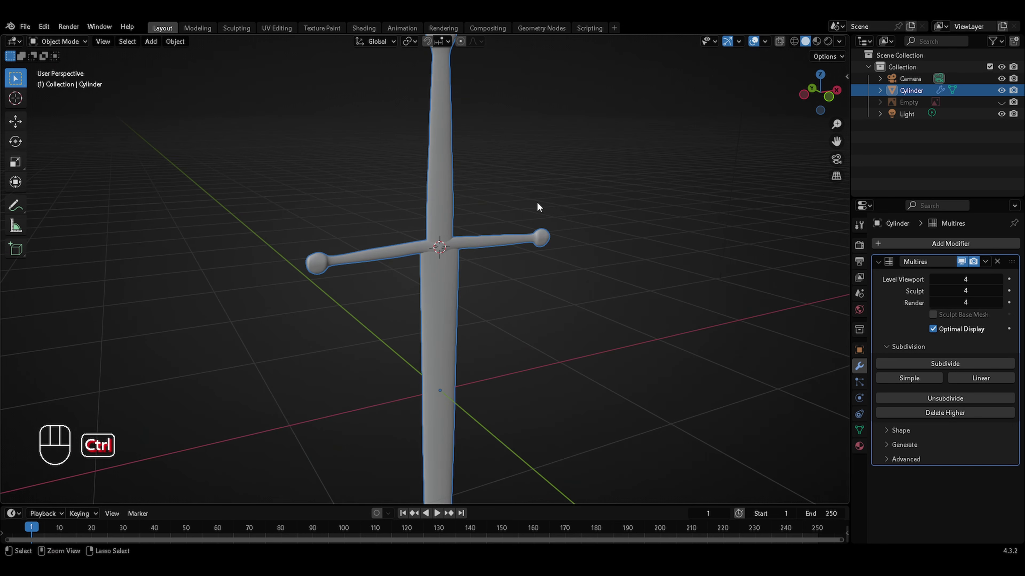
right_click(492, 195)
click(495, 197)
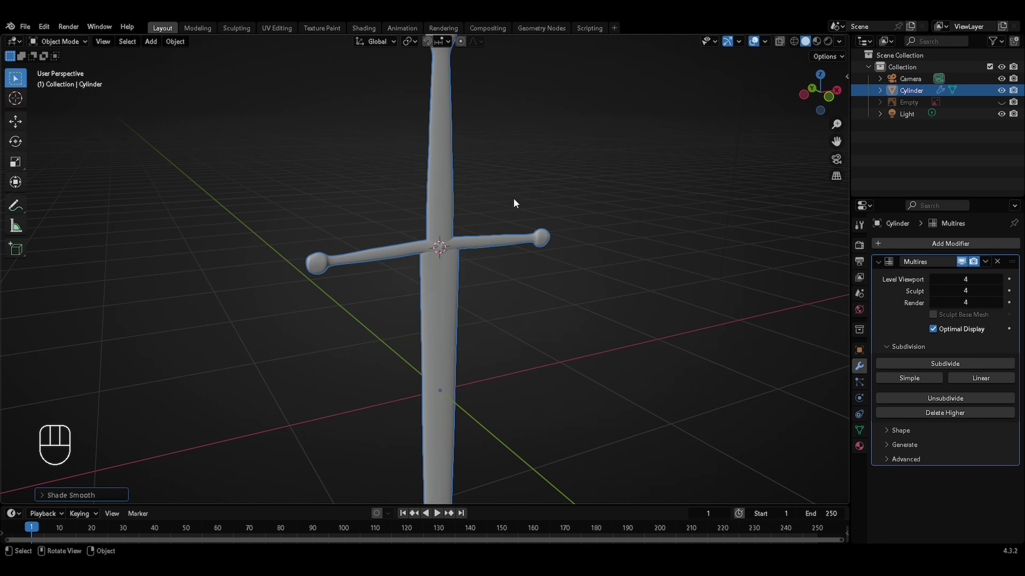
key(ctrl+Tab)
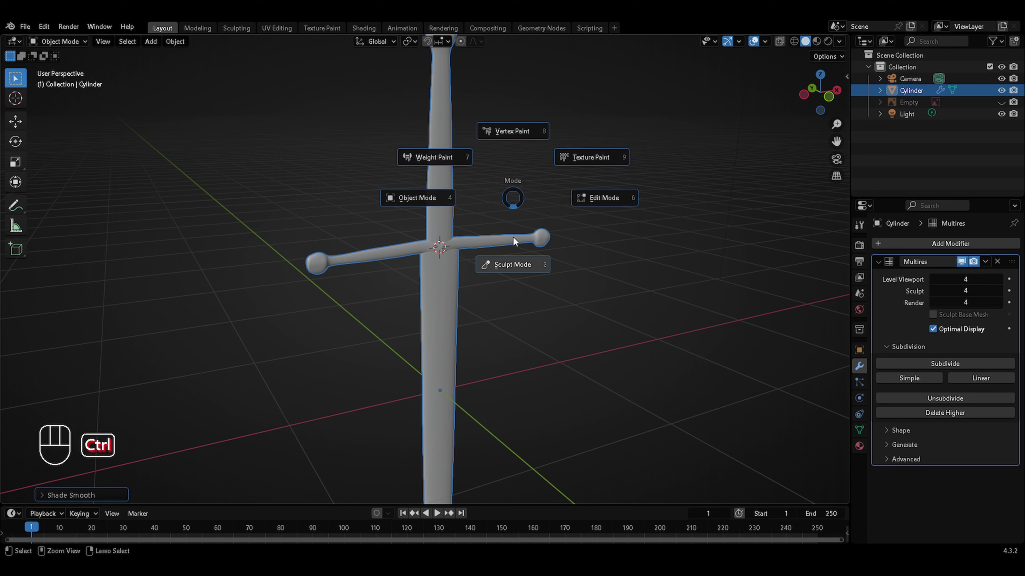
click(512, 262)
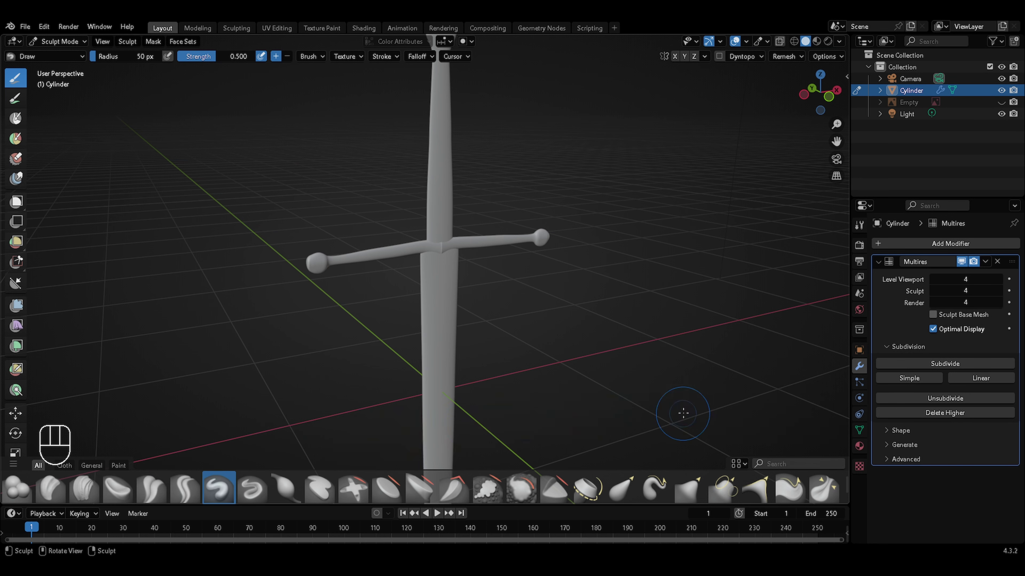
click(182, 488)
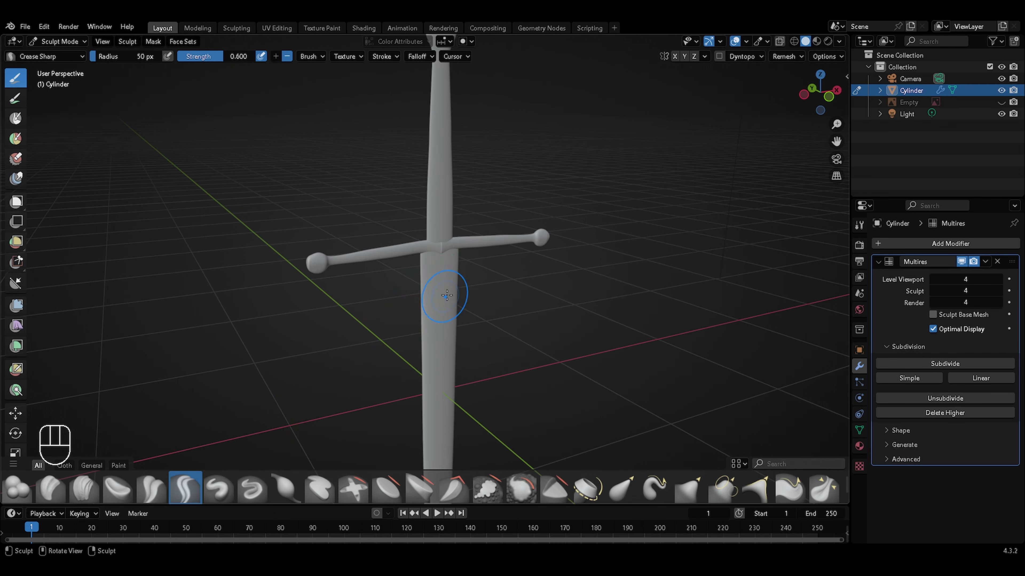
Try freehand Crease Sharp strokes from the front view on the blade just below the crossguard
key(KP_1)
ctrl+middle_drag(544, 256, 574, 211)
mouse_move(400, 351)
mouse_down()
mouse_move(434, 348)
mouse_move(495, 302)
mouse_up()
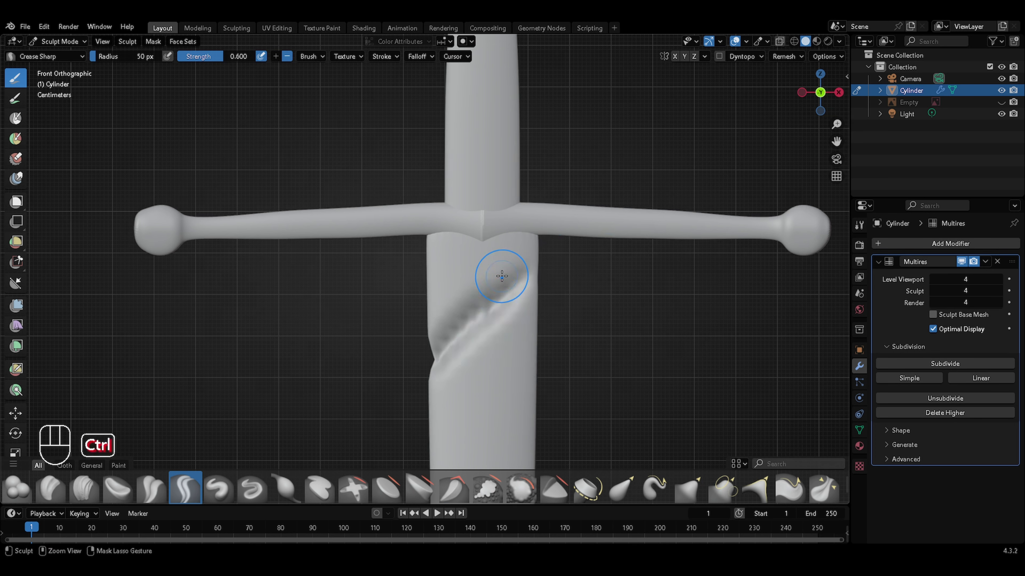
key(ctrl+z)
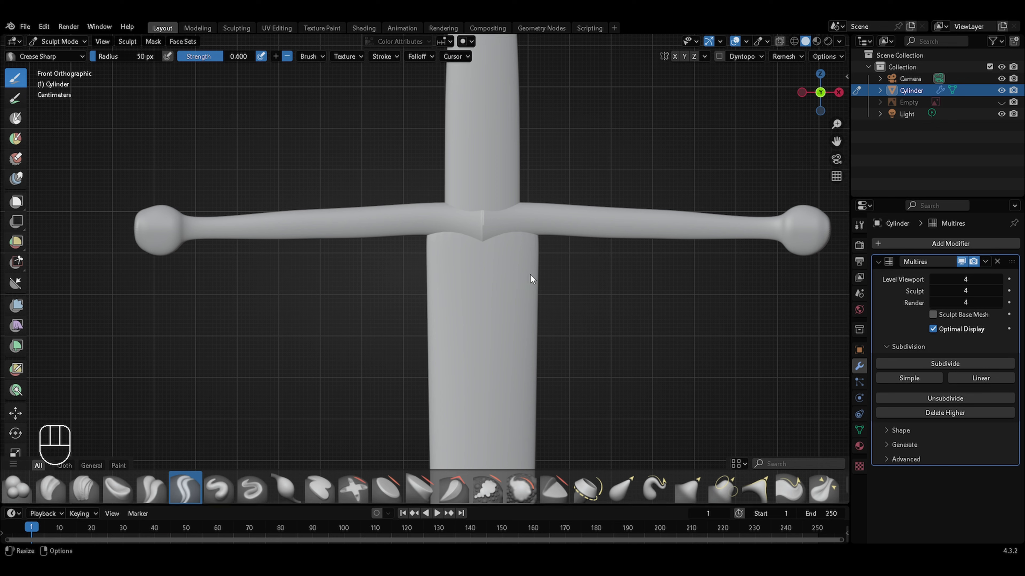
drag(478, 297, 460, 337)
drag(510, 291, 491, 341)
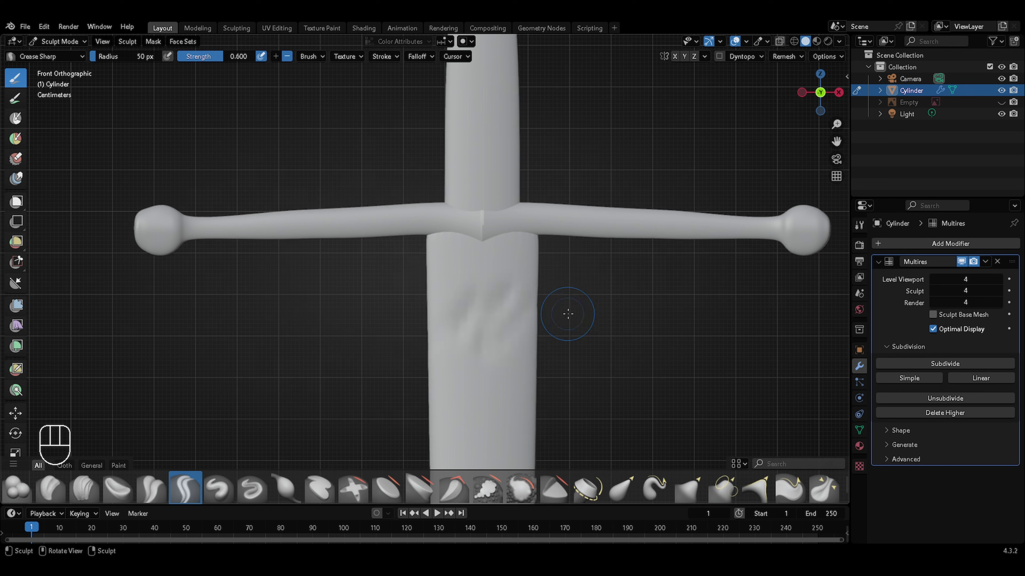
key(ctrl+z)
key(ctrl+z)
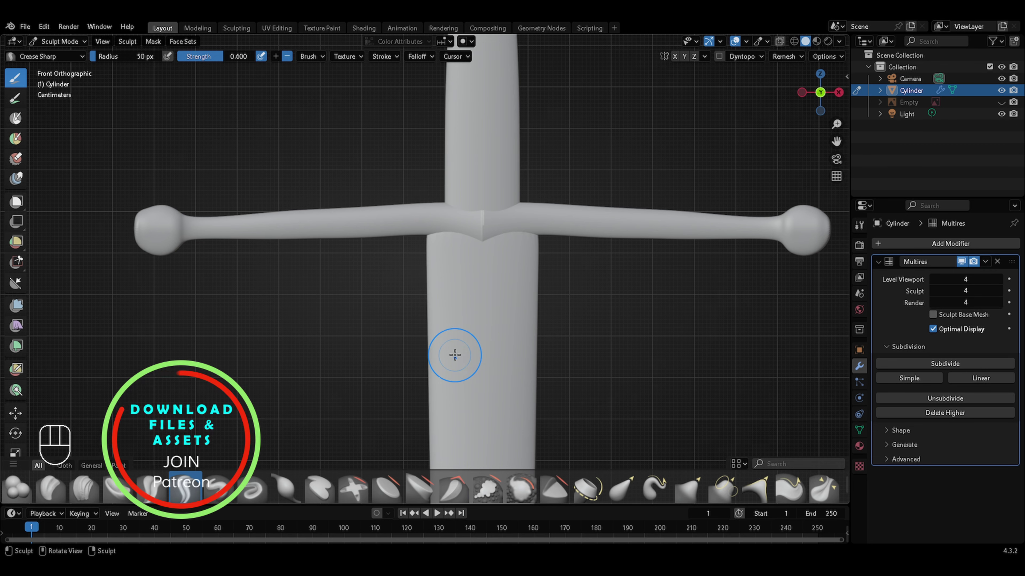
drag(451, 316, 504, 467)
drag(481, 291, 466, 472)
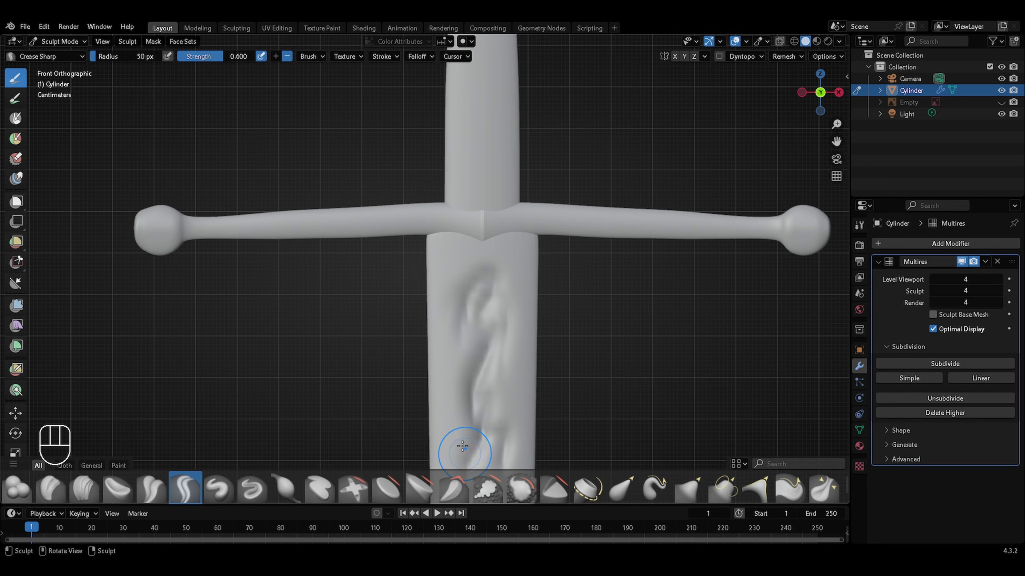
key(ctrl+z)
key(ctrl+z)
Set the Crease Sharp brush's stroke method to Line
mouse_move(443, 323)
ctrl+middle_down()
mouse_move(470, 266)
mouse_move(460, 270)
mouse_move(460, 259)
mouse_move(569, 354)
ctrl+middle_up()
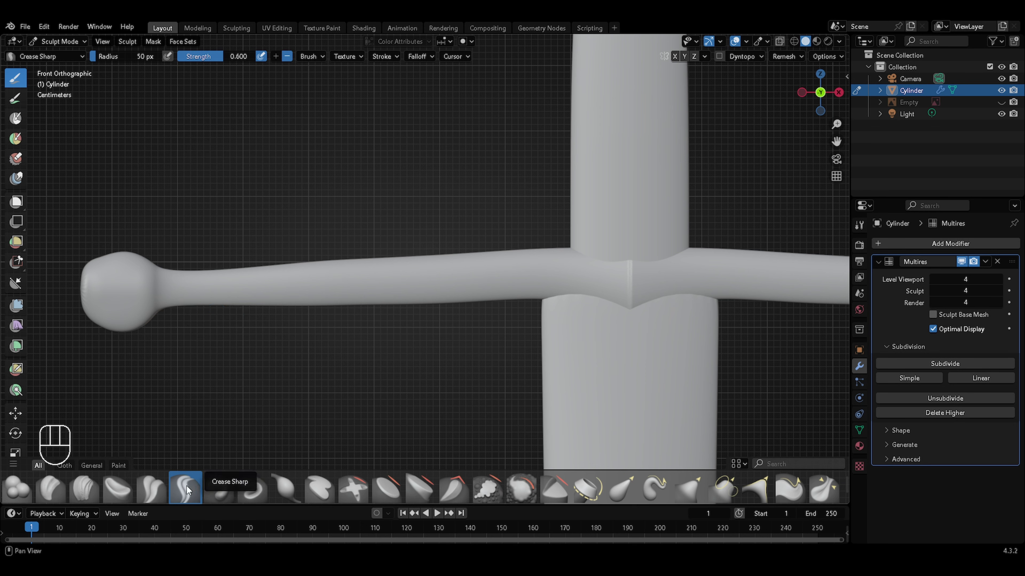
click(860, 225)
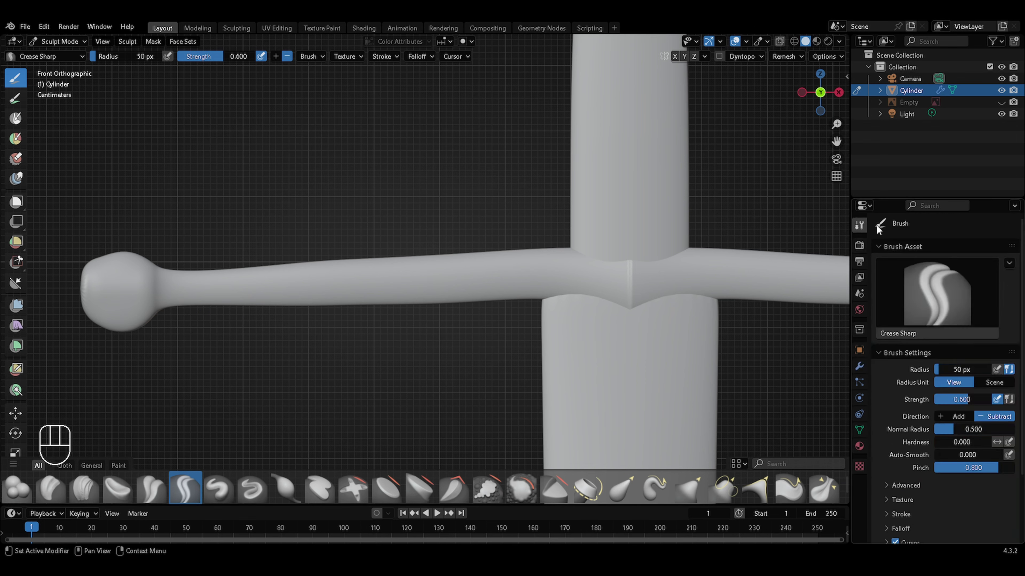
scroll(874, 211, down, 5)
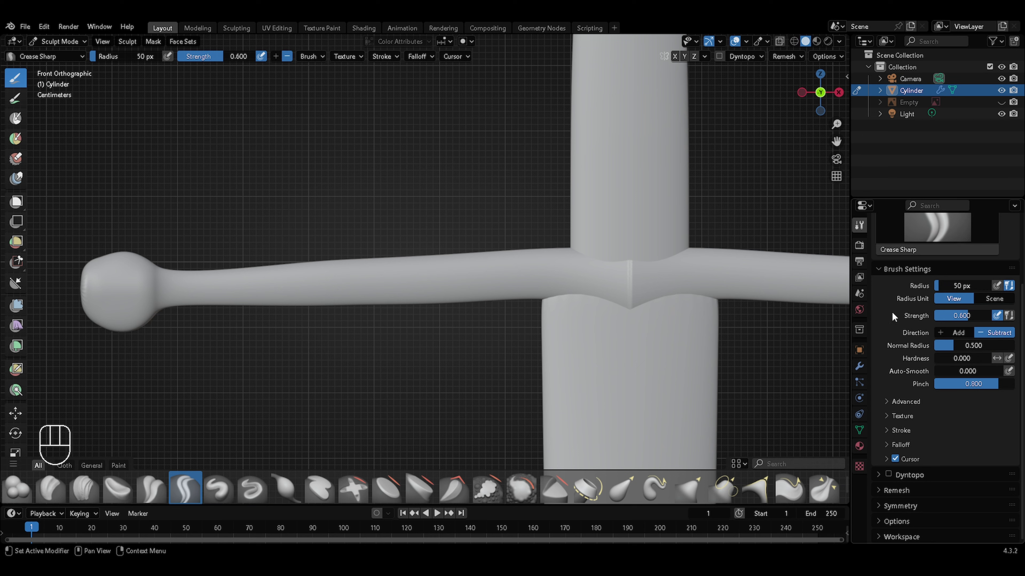
click(900, 430)
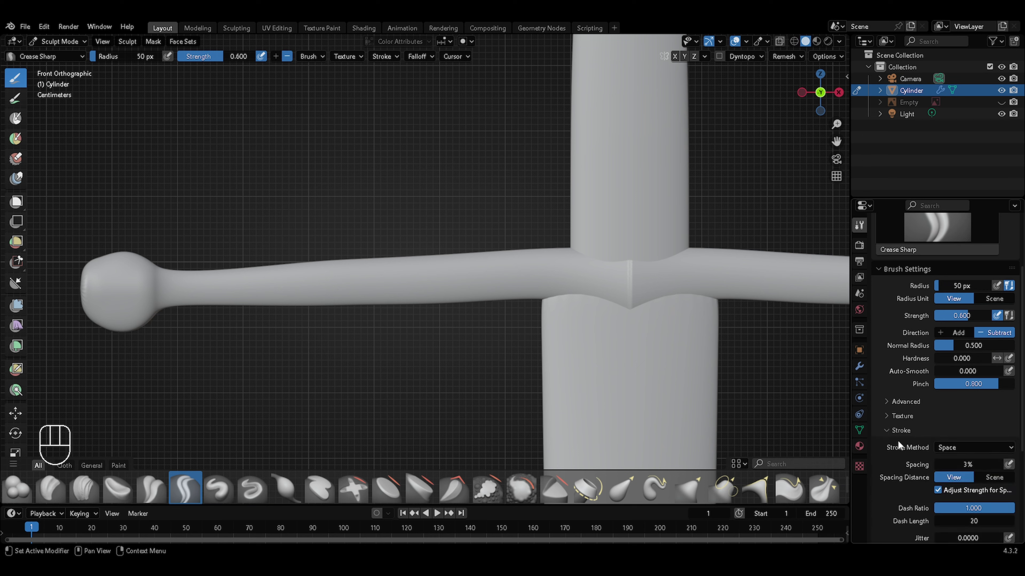
click(959, 449)
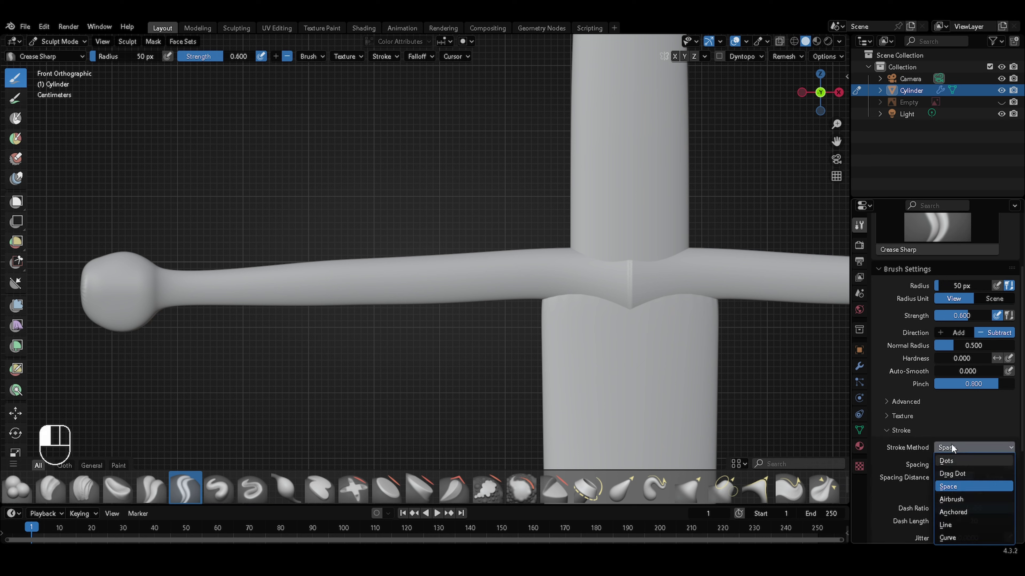
click(962, 527)
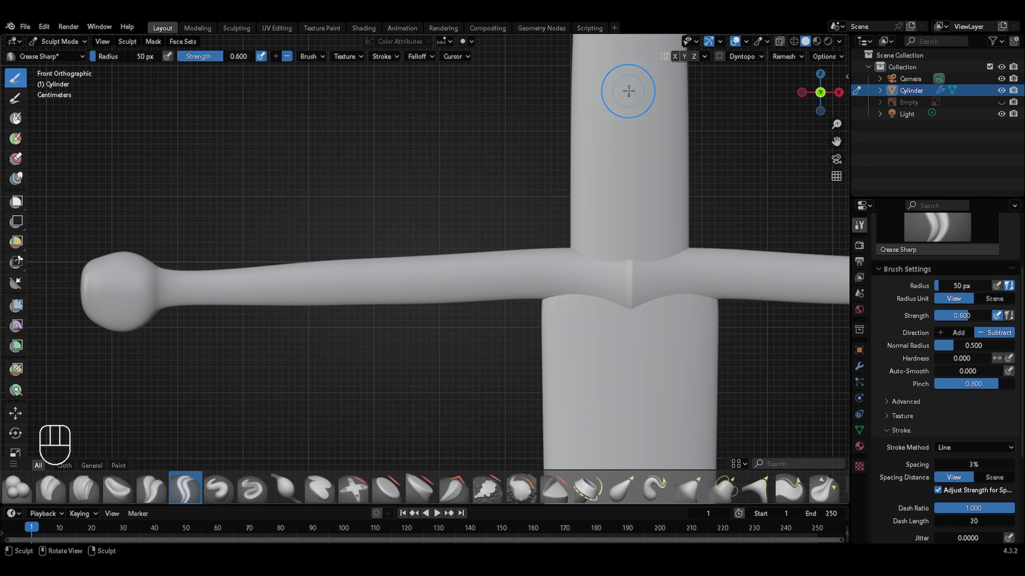
Try straight line creases down the middle of the grip and diagonally across the upper blade
mouse_move(626, 50)
mouse_down()
mouse_move(604, 252)
mouse_move(628, 258)
mouse_up()
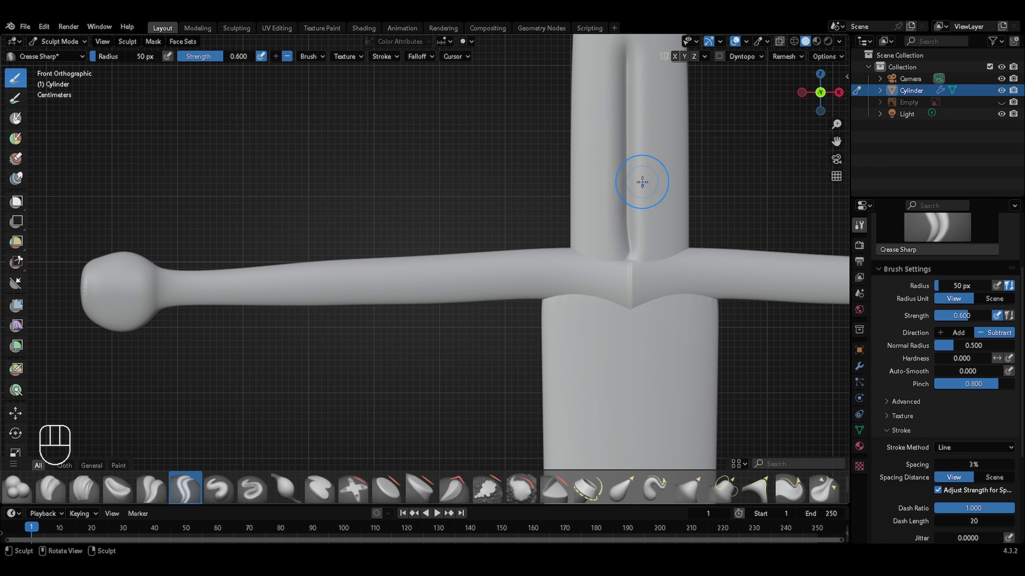
scroll(883, 276, up, 4)
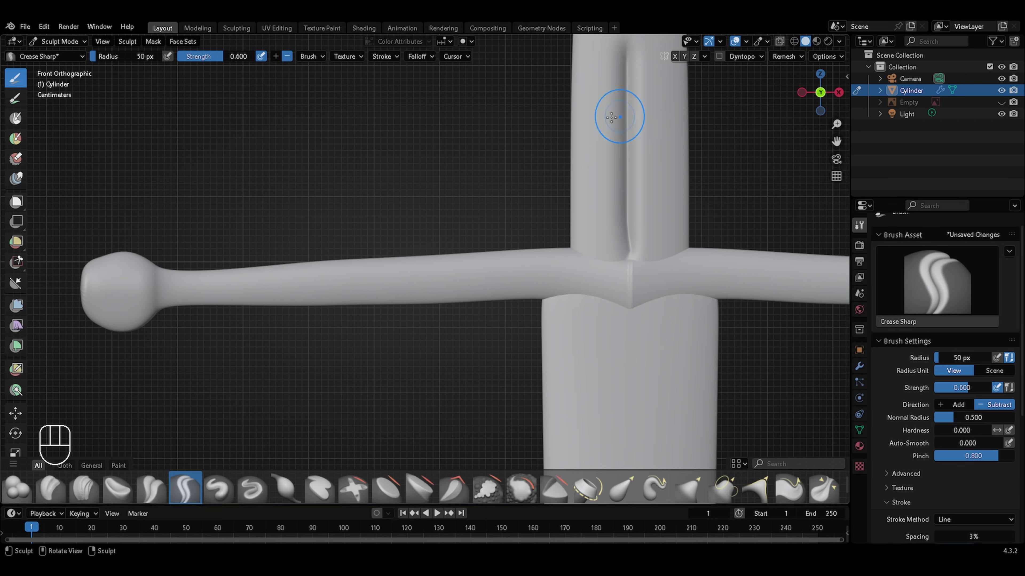
drag(569, 416, 718, 356)
key(ctrl+z)
key(ctrl+z)
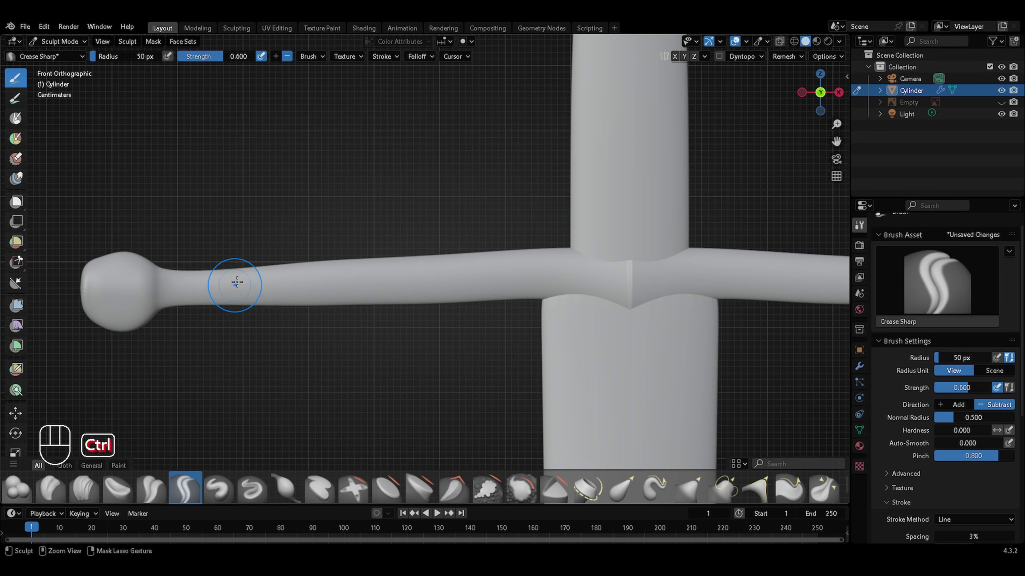
Try one diagonal line crease on the crossguard's left arm near the ball end and inspect its back side
mouse_move(236, 281)
ctrl+middle_down()
mouse_move(274, 238)
mouse_move(373, 190)
ctrl+middle_up()
drag(206, 276, 288, 206)
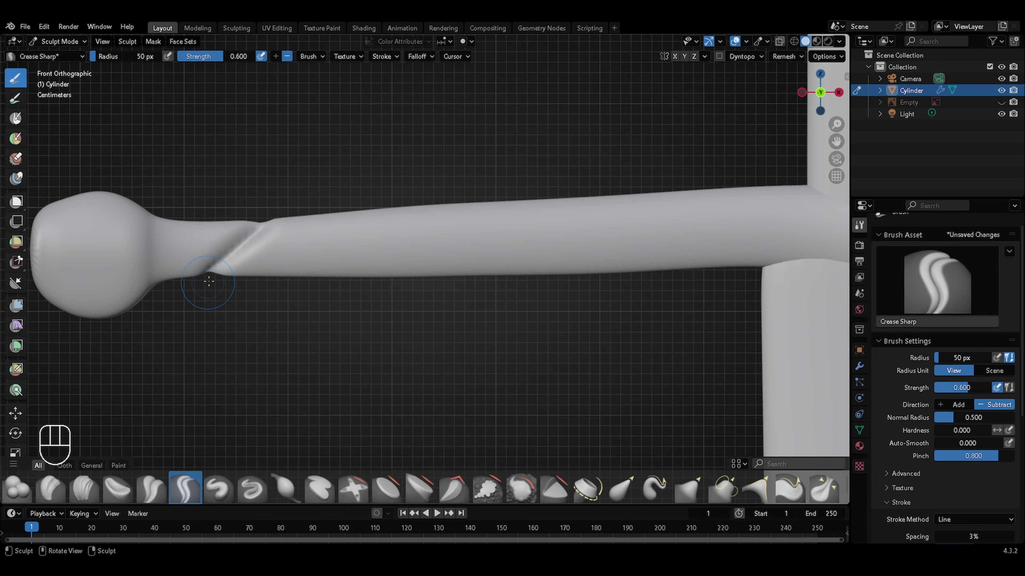
mouse_move(235, 245)
middle_down()
mouse_move(346, 288)
mouse_move(520, 261)
middle_up()
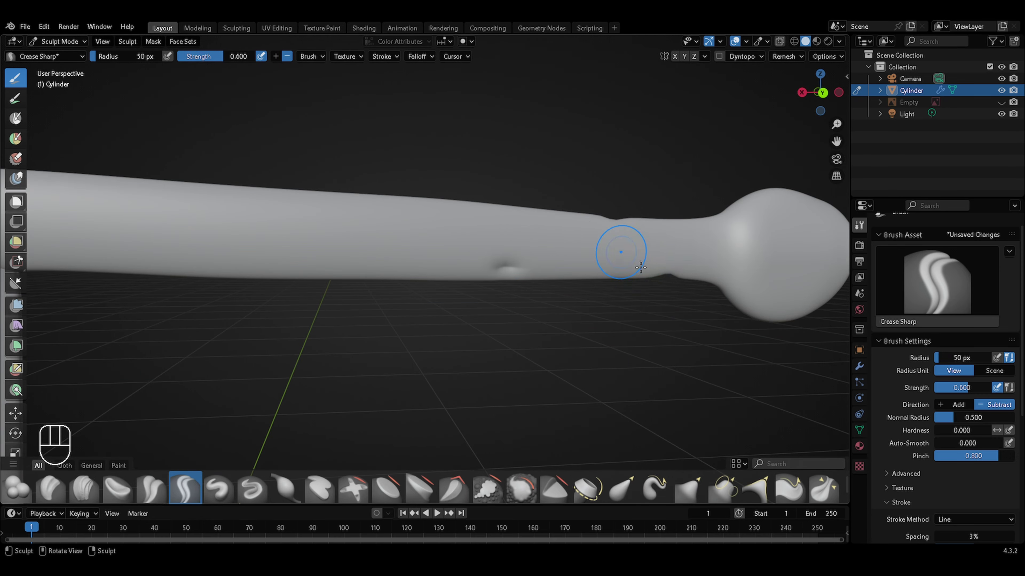
middle_drag(661, 368, 458, 350)
key(ctrl+z)
key(ctrl+z)
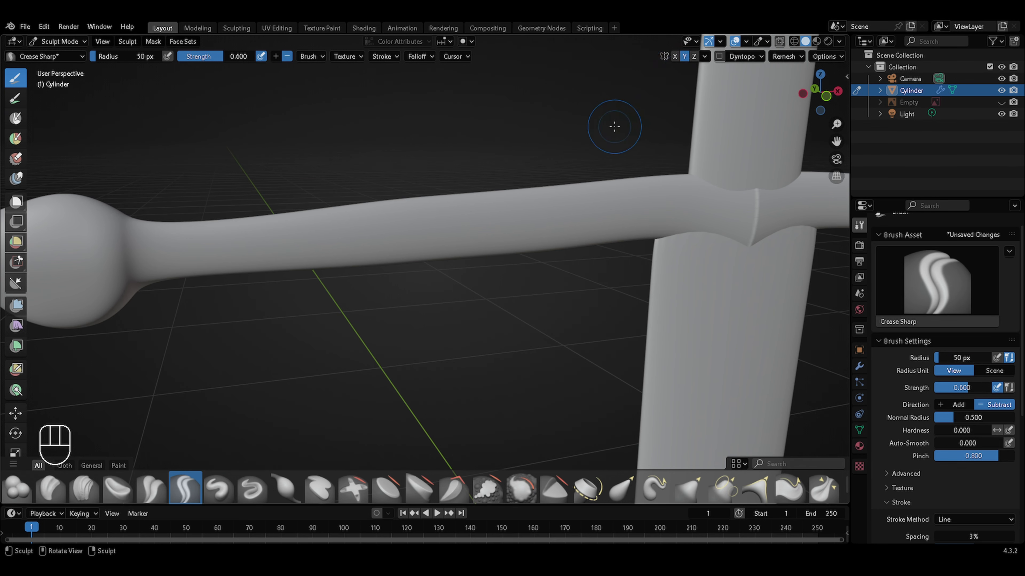
Turn on Y-axis mirror symmetry for sculpting and test it with a diagonal line crease on the crossguard's left arm
key(KP_1)
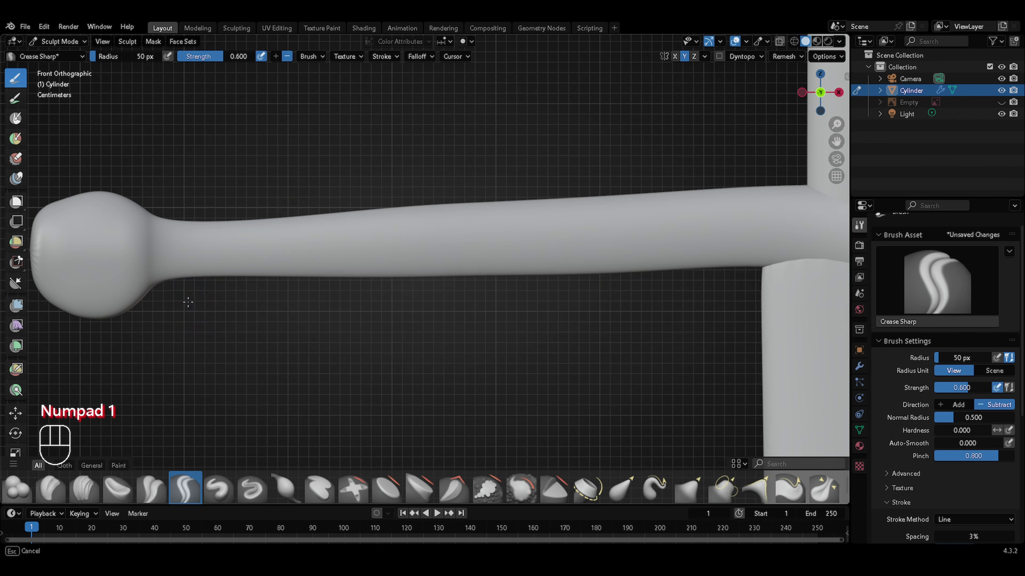
mouse_move(226, 275)
mouse_down()
mouse_move(341, 187)
mouse_move(325, 183)
mouse_up()
mouse_move(312, 185)
middle_down()
mouse_move(603, 169)
mouse_move(551, 199)
middle_up()
key(KP_1)
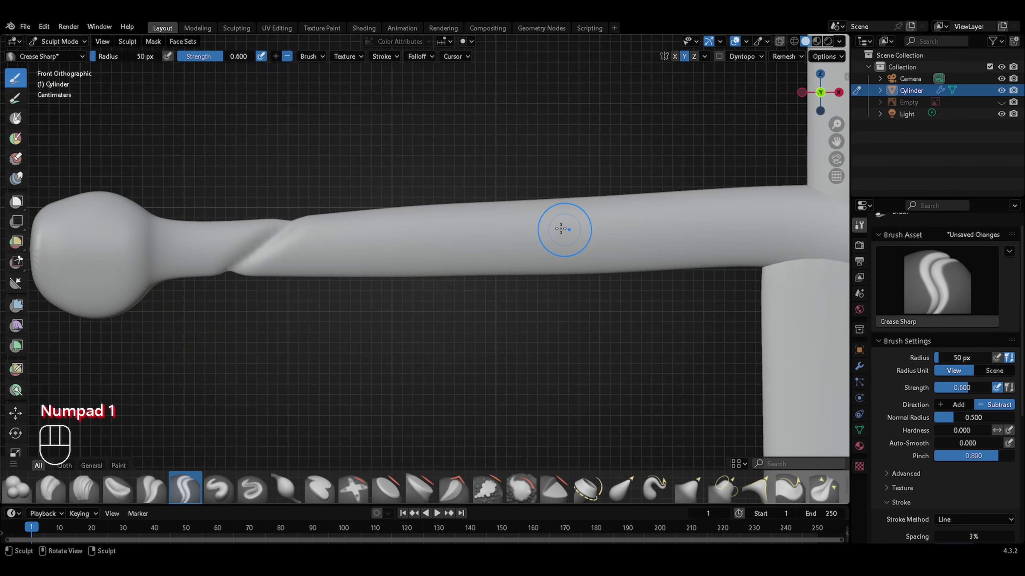
key(ctrl+z)
Carve five evenly spaced, parallel diagonal line creases along the crossguard's left arm, from the ball end towards the center
ctrl+middle_drag(556, 182, 527, 171)
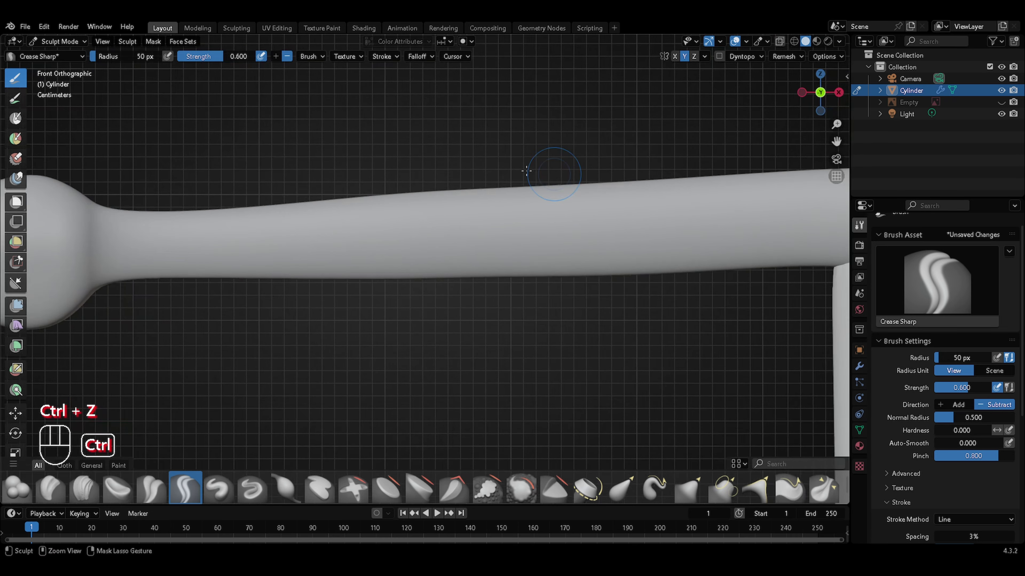
drag(165, 310, 165, 311)
drag(272, 197, 272, 197)
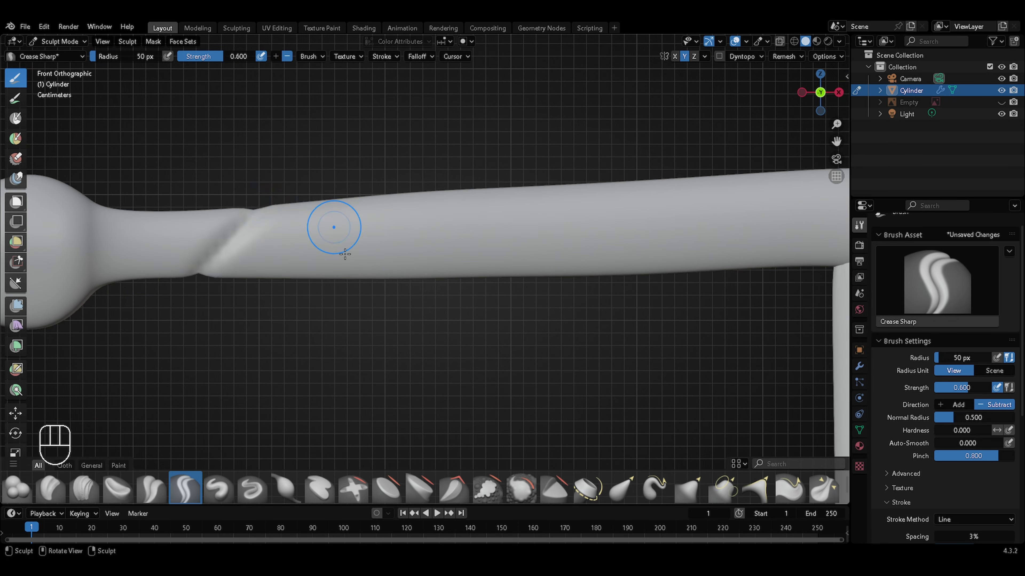
drag(309, 313, 436, 185)
drag(466, 290, 466, 289)
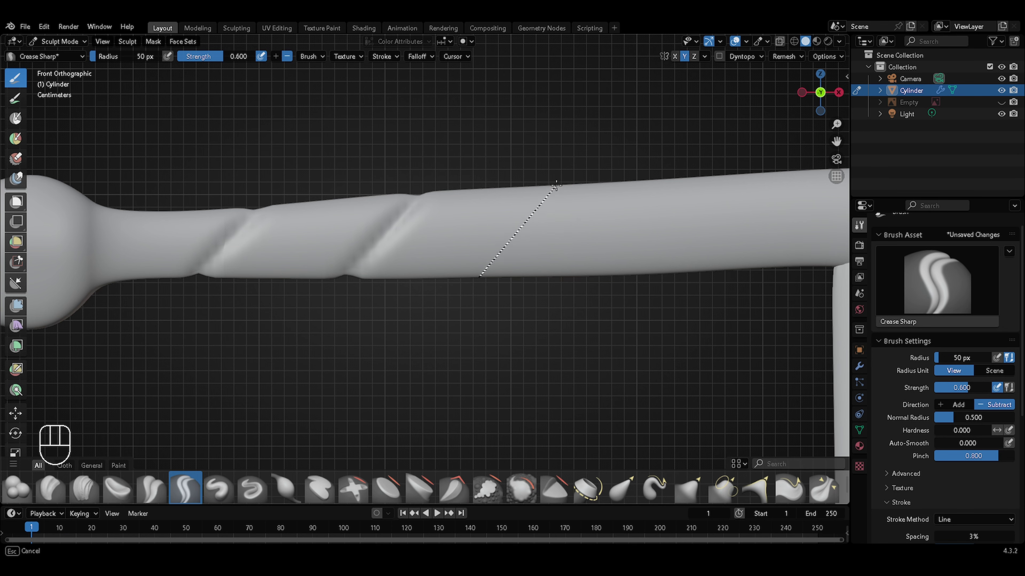
drag(555, 176, 555, 176)
drag(609, 271, 610, 271)
drag(685, 176, 686, 177)
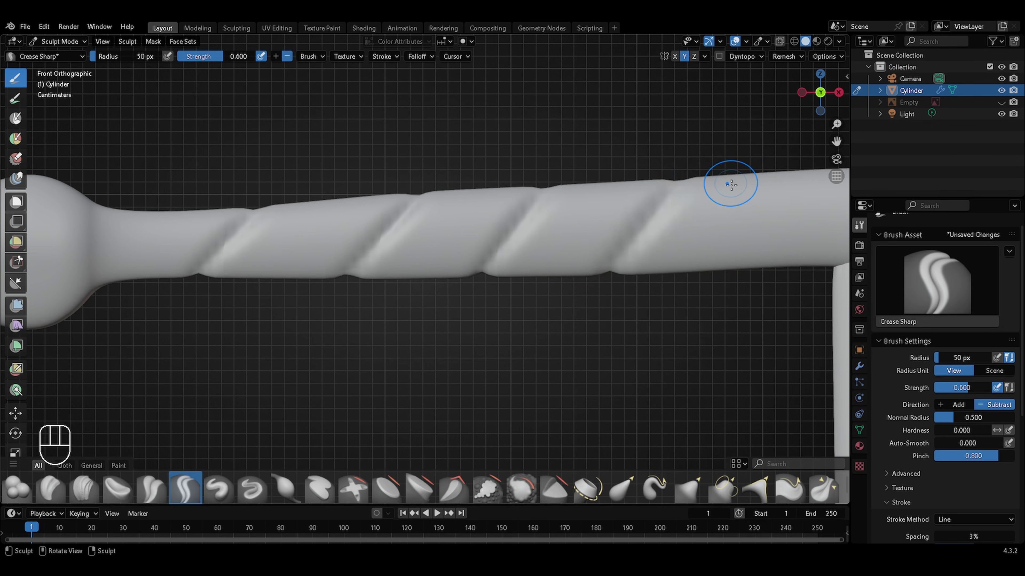
mouse_move(613, 155)
shift+middle_down()
mouse_move(320, 219)
mouse_move(297, 234)
shift+middle_up()
drag(426, 309, 425, 309)
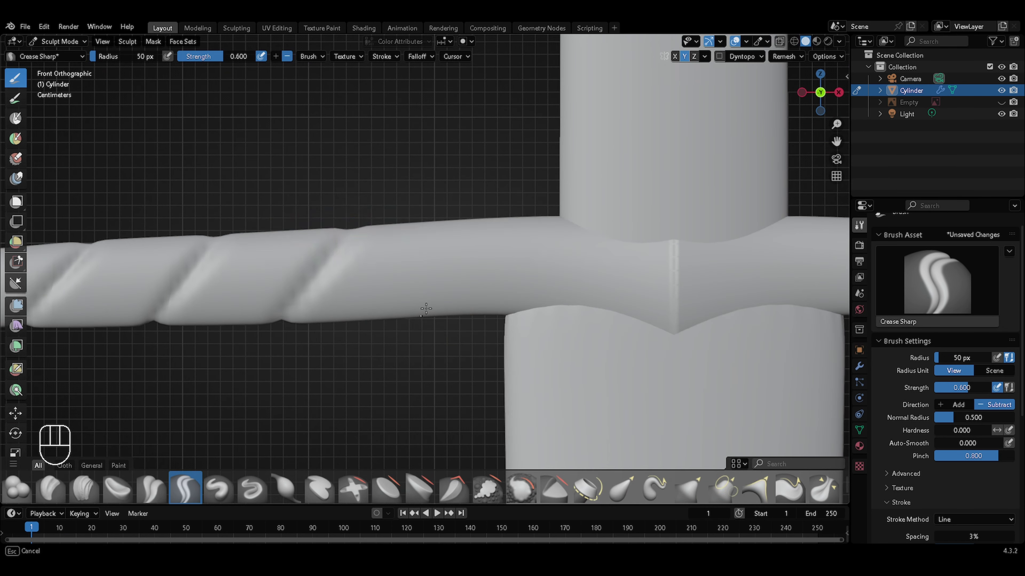
drag(480, 212, 480, 212)
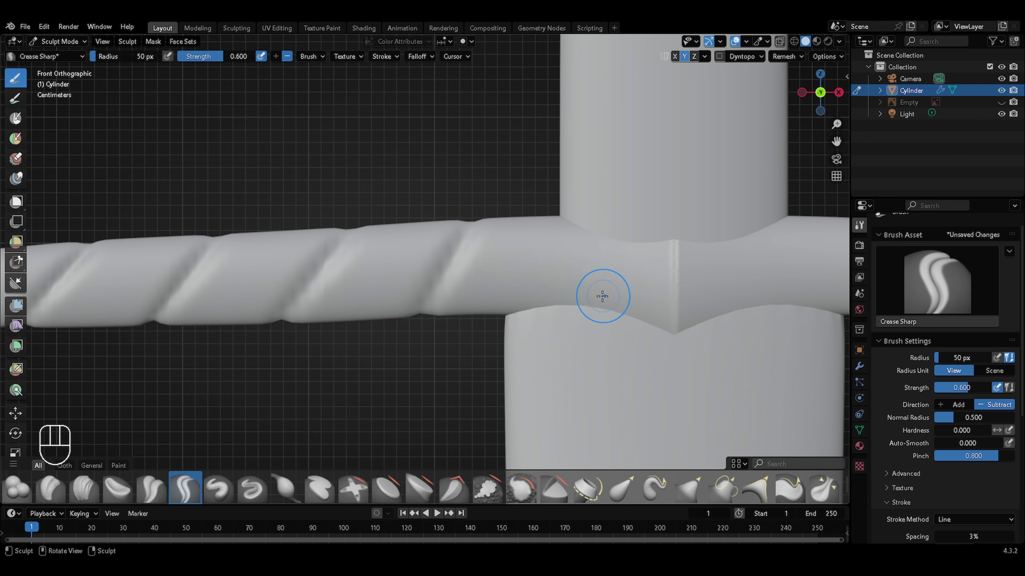
Carve parallel diagonal line creases along the crossguard's right arm, from the center out to the ball end
shift+middle_drag(590, 249, 293, 258)
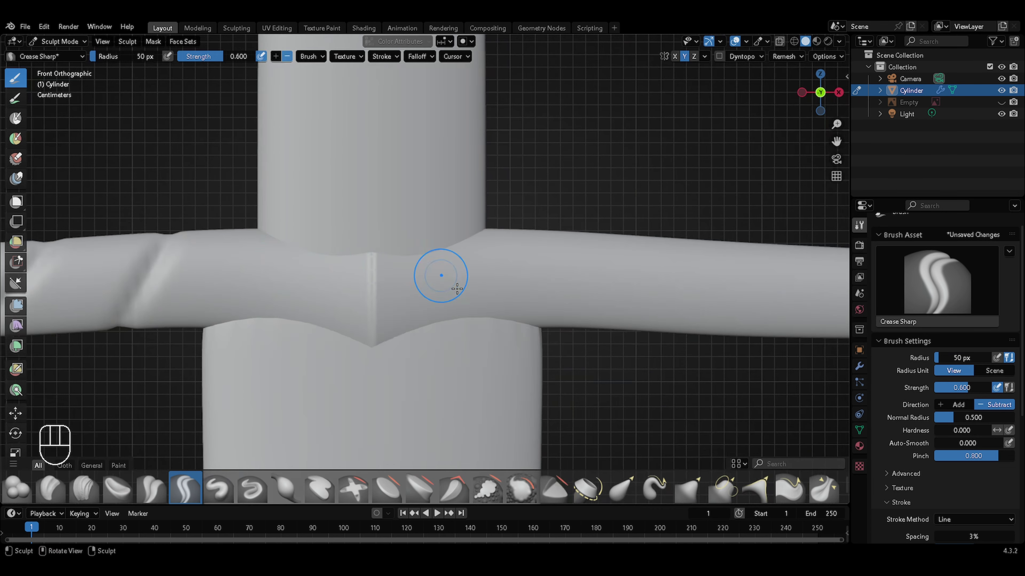
mouse_move(569, 327)
mouse_down()
mouse_move(644, 214)
mouse_move(635, 203)
mouse_up()
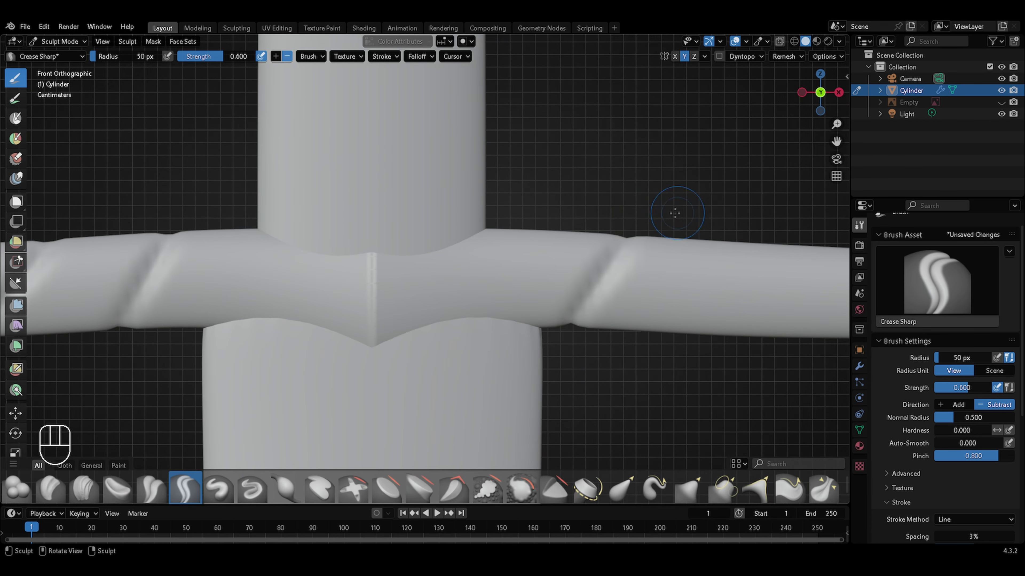
shift+middle_drag(674, 213, 343, 202)
drag(392, 345, 395, 348)
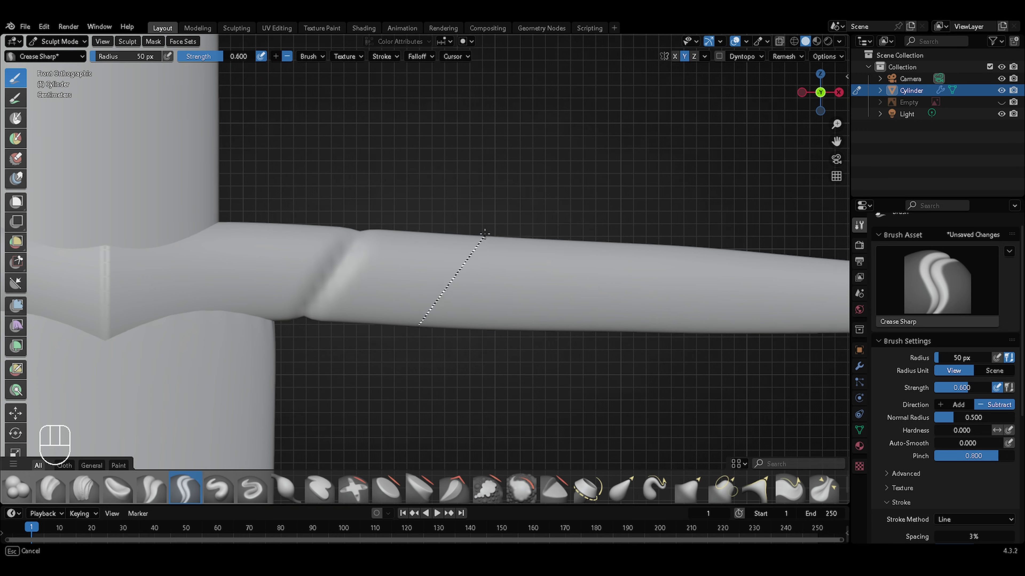
drag(484, 233, 486, 234)
shift+middle_drag(537, 341, 339, 339)
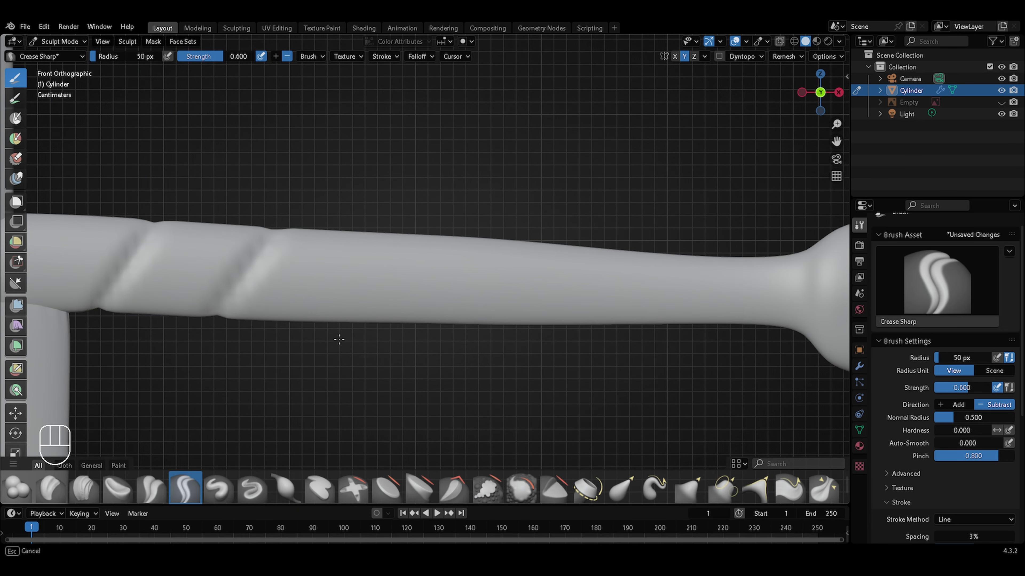
drag(476, 269, 414, 275)
mouse_move(612, 286)
ctrl+middle_down()
mouse_move(487, 330)
mouse_move(369, 221)
ctrl+middle_up()
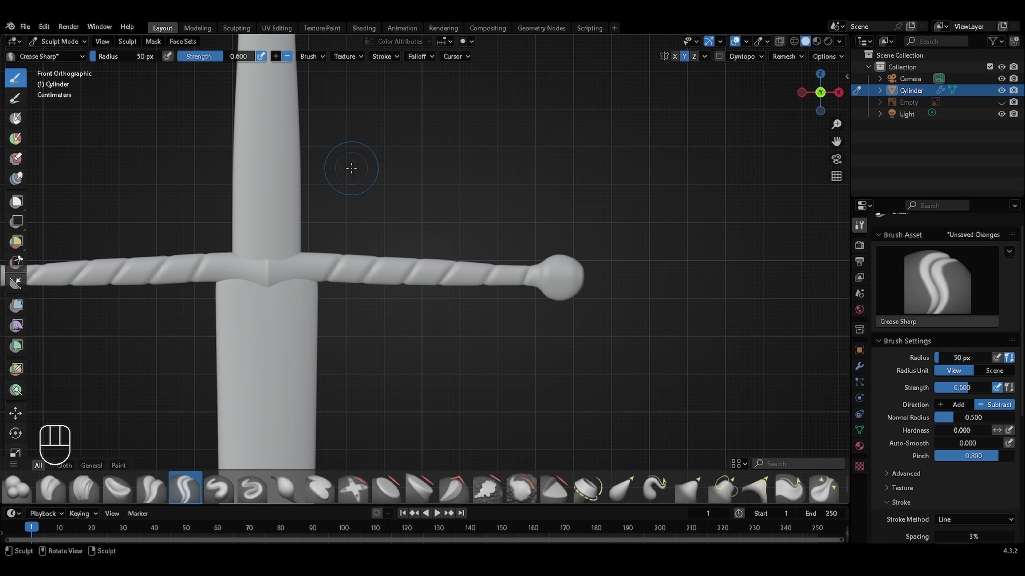
Carve parallel diagonal line creases up the lower half of the sword's grip, starting just above the crossguard
shift+middle_drag(350, 168, 567, 279)
drag(400, 331, 501, 246)
drag(404, 245, 502, 173)
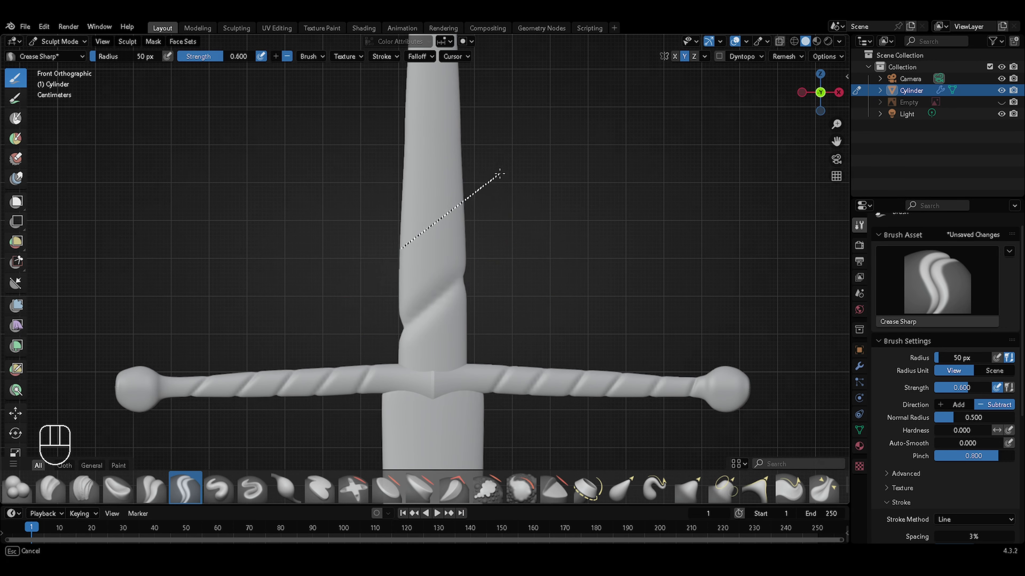
drag(502, 174, 505, 170)
shift+middle_drag(499, 131, 471, 330)
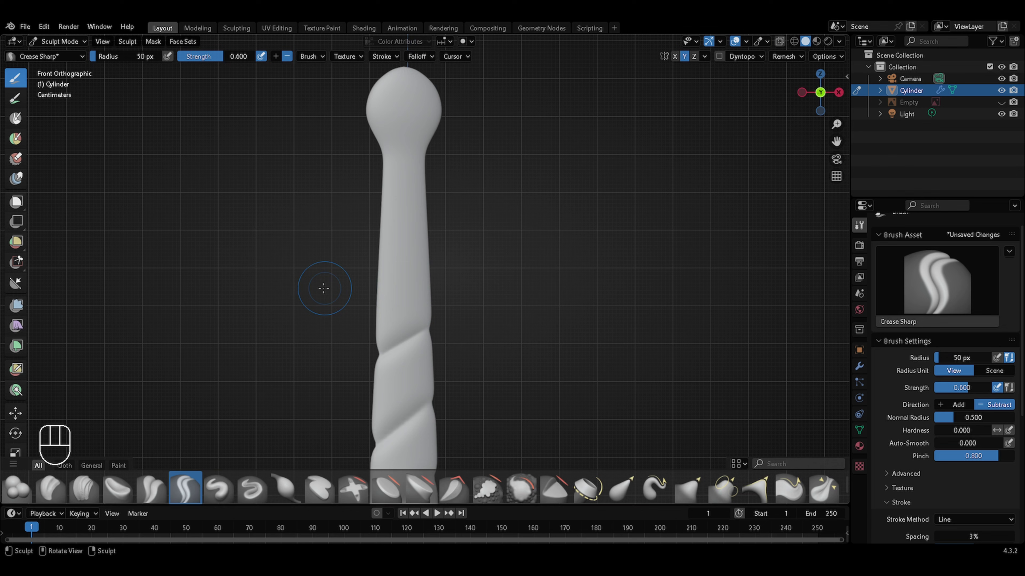
Redo the crease on the grip's upper half at a steeper angle and add one more just below the pommel
drag(324, 288, 496, 202)
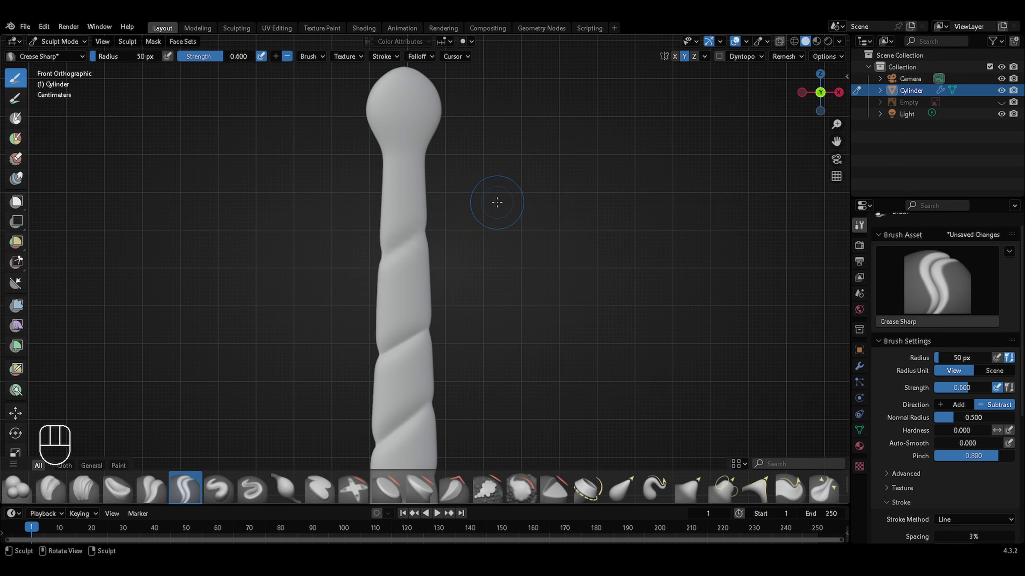
key(ctrl+z)
mouse_move(377, 248)
mouse_down()
mouse_move(469, 205)
mouse_move(447, 196)
mouse_up()
drag(393, 174, 472, 111)
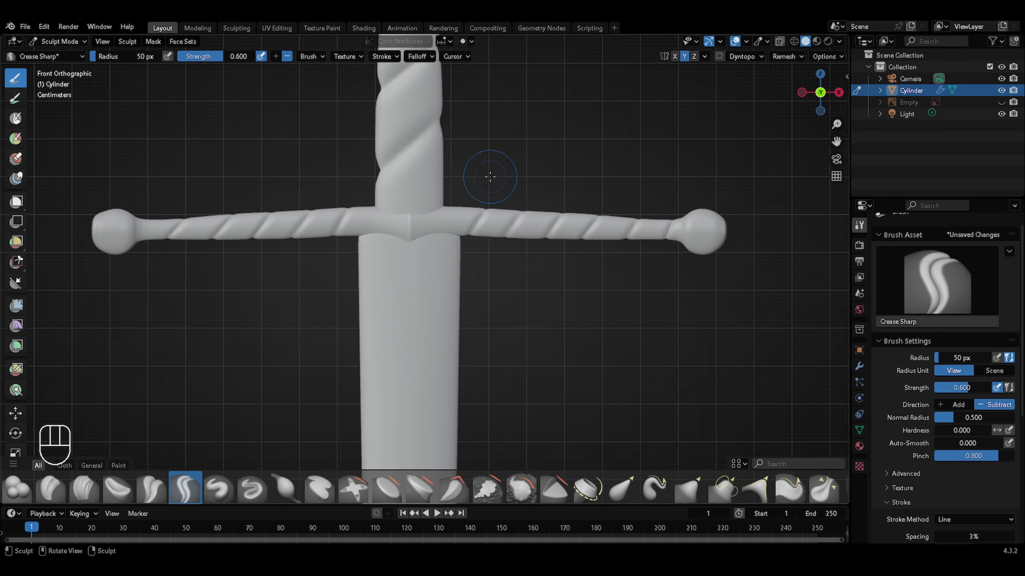
Inspect the twisted grip and crossguard, then carve a straight vertical line crease down the blade's center from the crossguard
shift+middle_drag(489, 176, 554, 225)
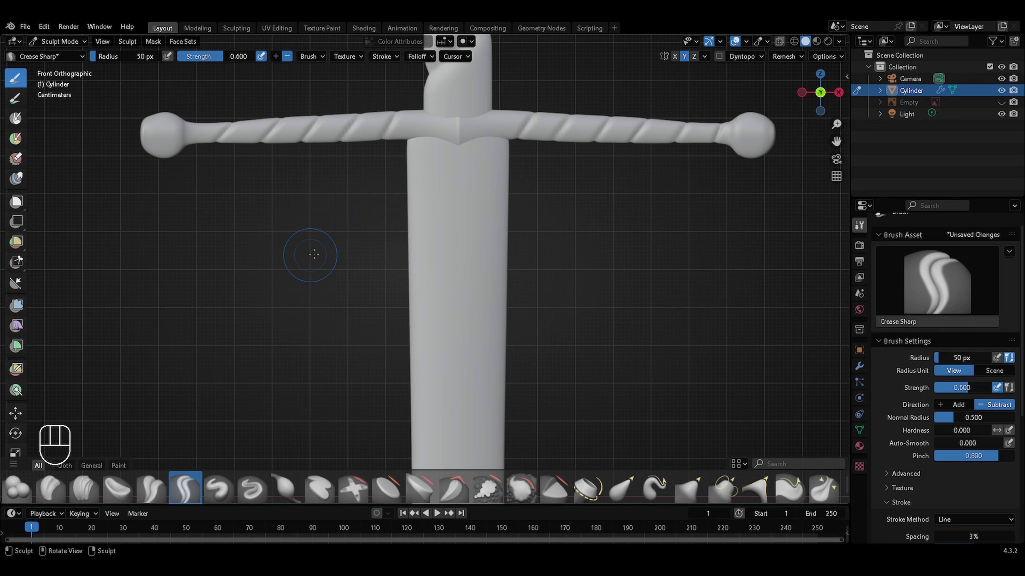
middle_drag(314, 251, 539, 289)
scroll(546, 243, down, 4)
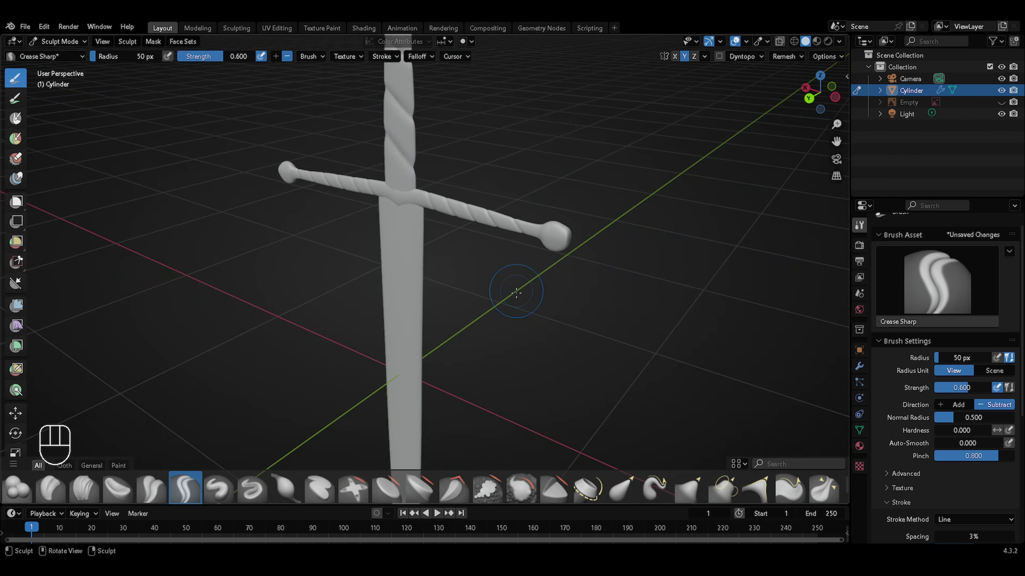
middle_drag(524, 146, 649, 242)
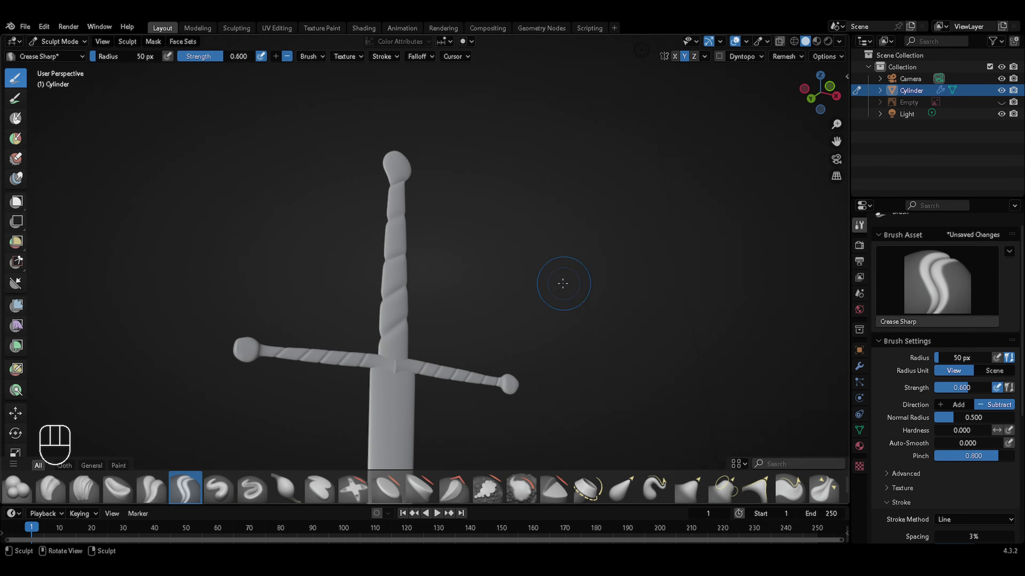
middle_drag(563, 283, 610, 320)
key(KP_1)
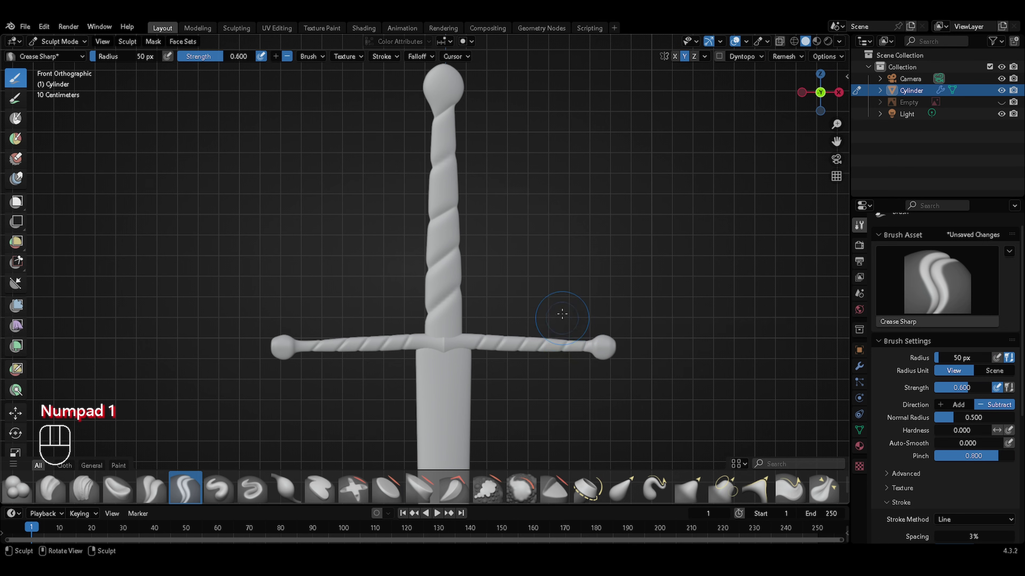
mouse_move(556, 291)
ctrl+middle_down()
mouse_move(576, 224)
mouse_move(570, 300)
mouse_move(602, 85)
mouse_move(561, 71)
ctrl+middle_up()
mouse_move(469, 174)
mouse_down()
mouse_move(456, 260)
mouse_move(472, 476)
mouse_up()
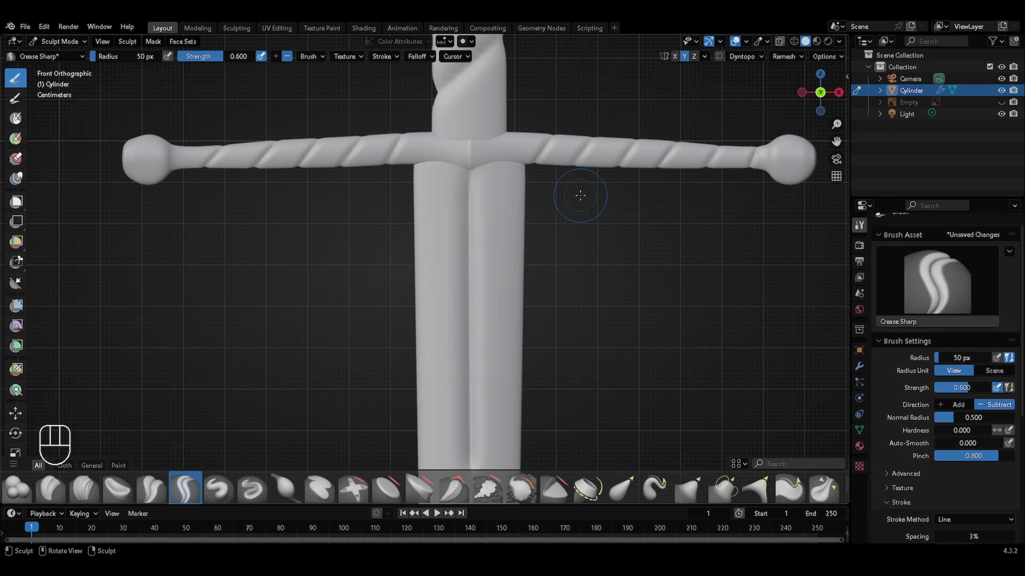
Carve a short straight line crease from the blade's tip up along its center and inspect the whole sword
ctrl+middle_drag(576, 201, 576, 298)
scroll(536, 348, up, 3)
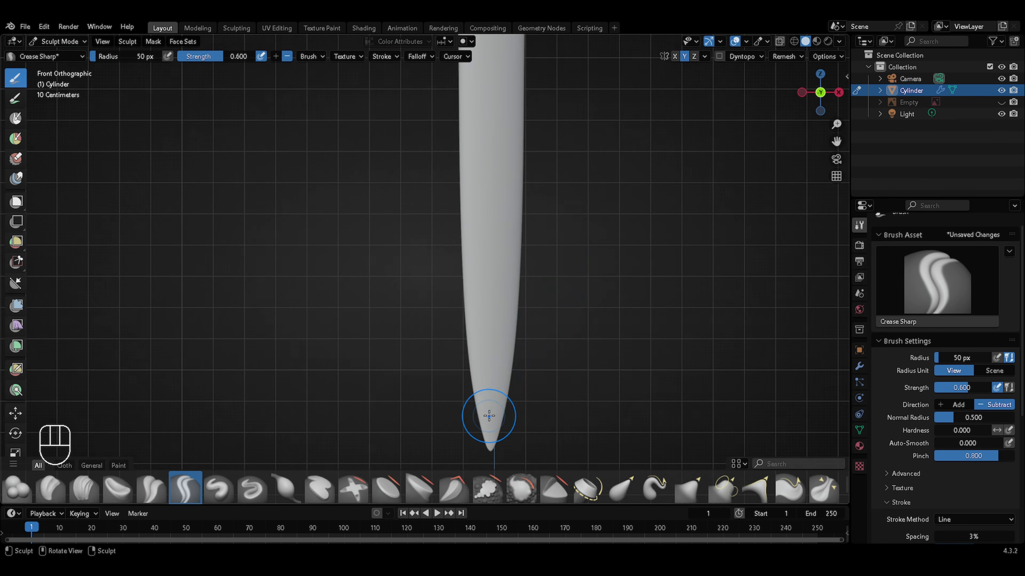
drag(491, 422, 492, 280)
ctrl+middle_drag(586, 142, 554, 366)
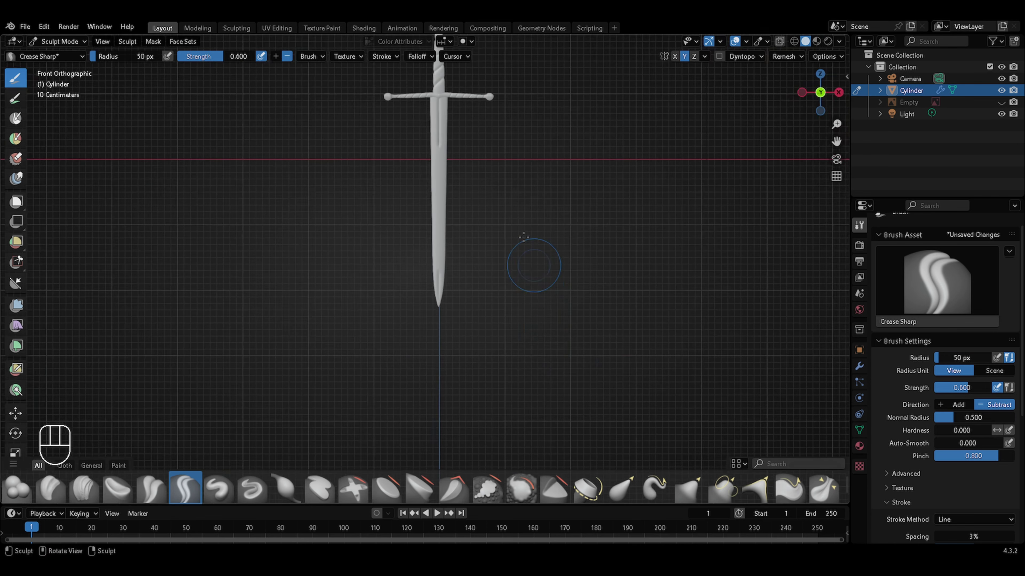
mouse_move(497, 133)
shift+middle_down()
mouse_move(513, 291)
mouse_move(530, 316)
shift+middle_up()
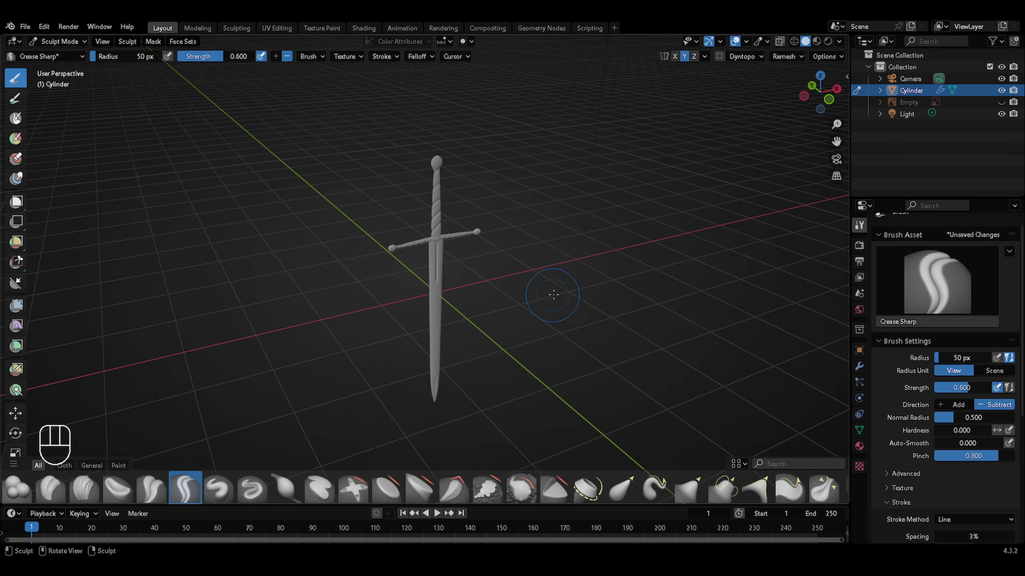
ctrl+middle_drag(553, 257, 562, 210)
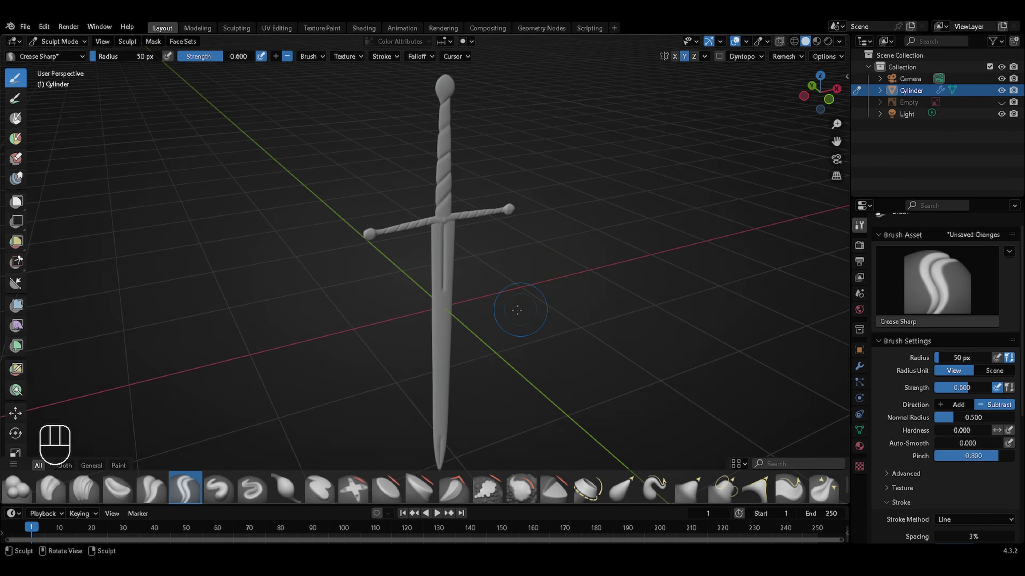
middle_drag(636, 392, 245, 325)
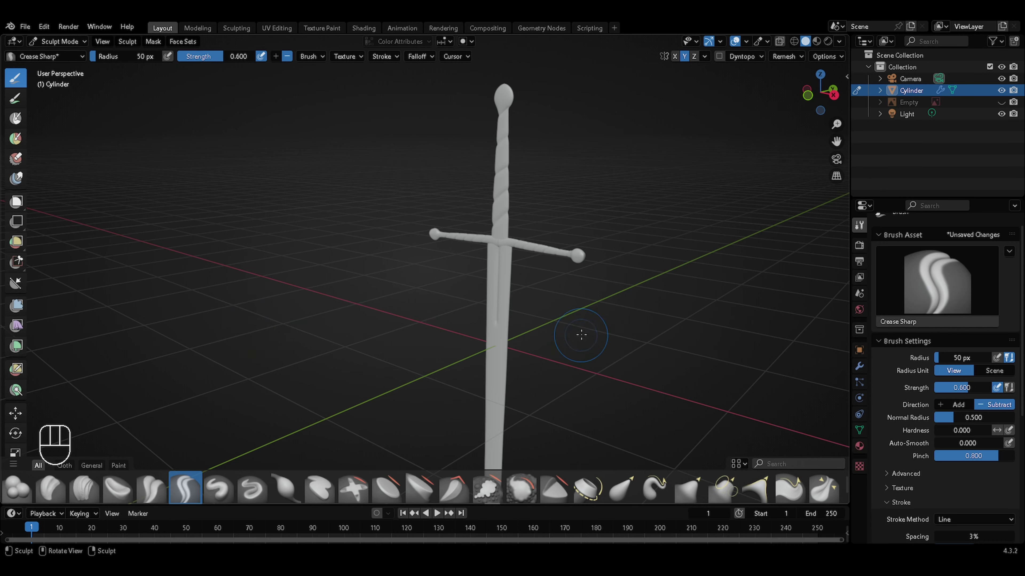
ctrl+middle_drag(581, 334, 600, 299)
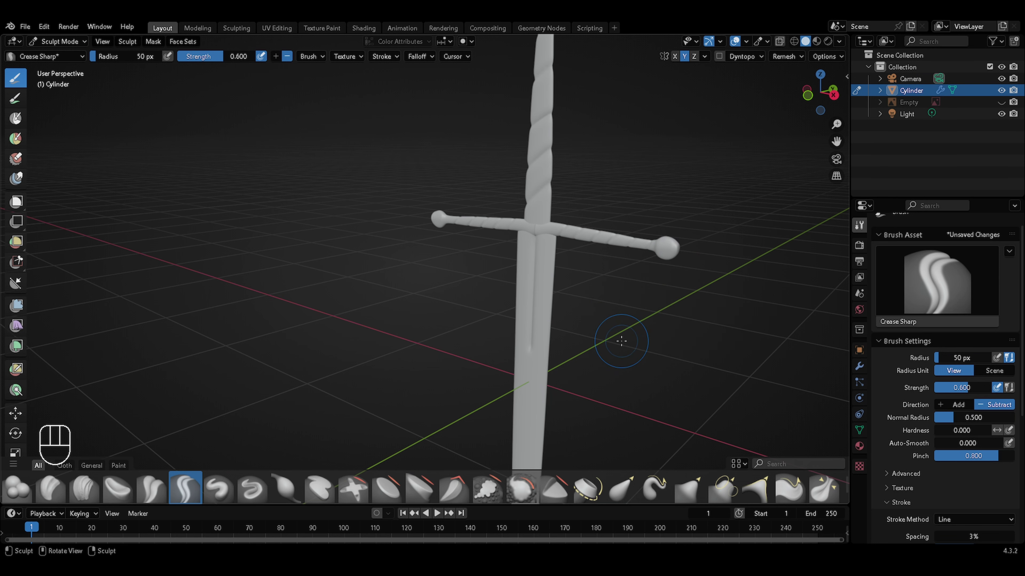
Return the sword to Object Mode and show its Multires modifier settings with the crossguard in front view
key(ctrl+Tab)
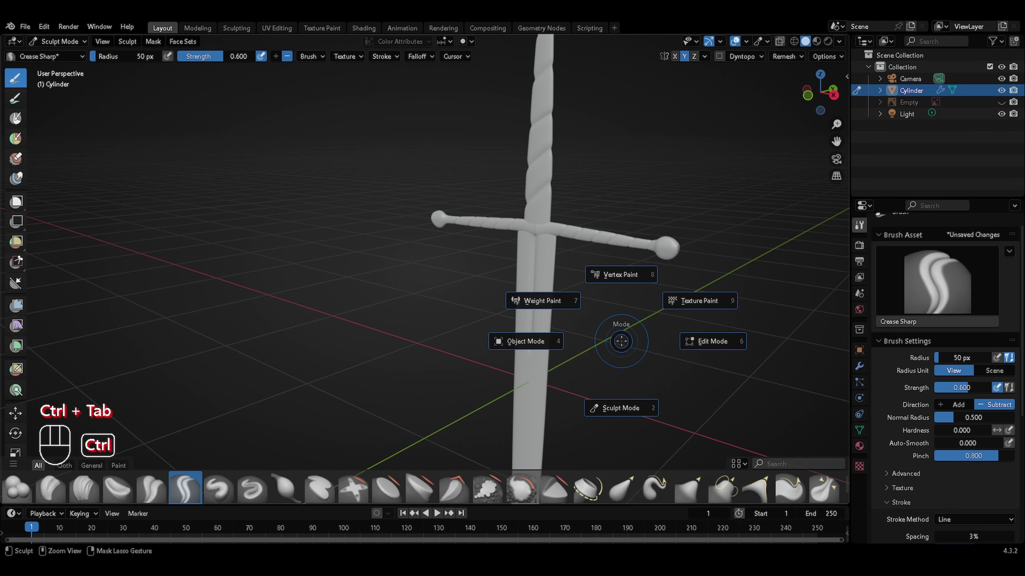
click(563, 351)
click(859, 366)
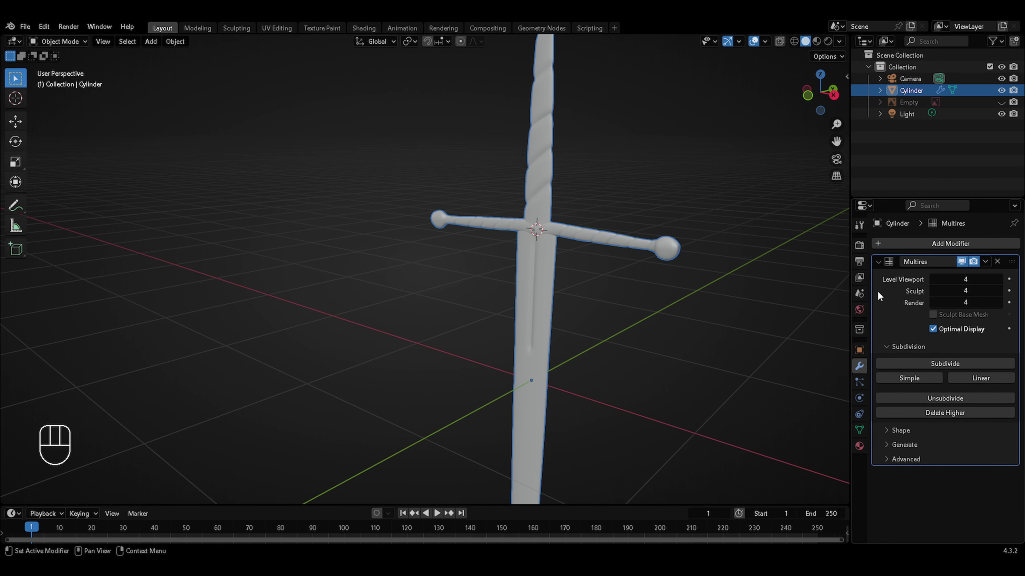
key(KP_1)
key(KP_1)
shift+middle_drag(721, 222, 627, 202)
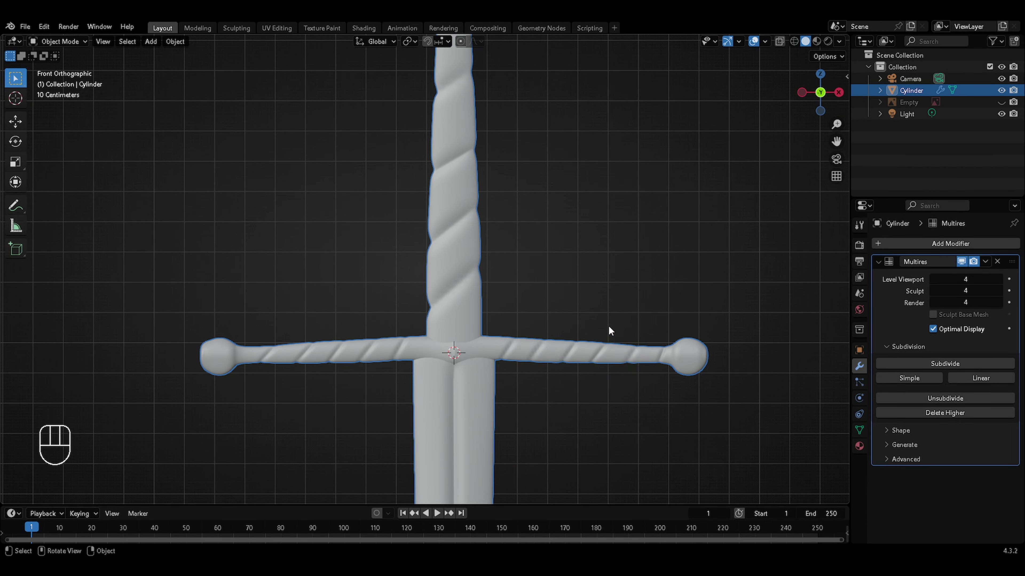
Lower the Multires viewport level to 0 and raise it back to 4 to compare the sculpted detail
click(932, 279)
click(932, 279)
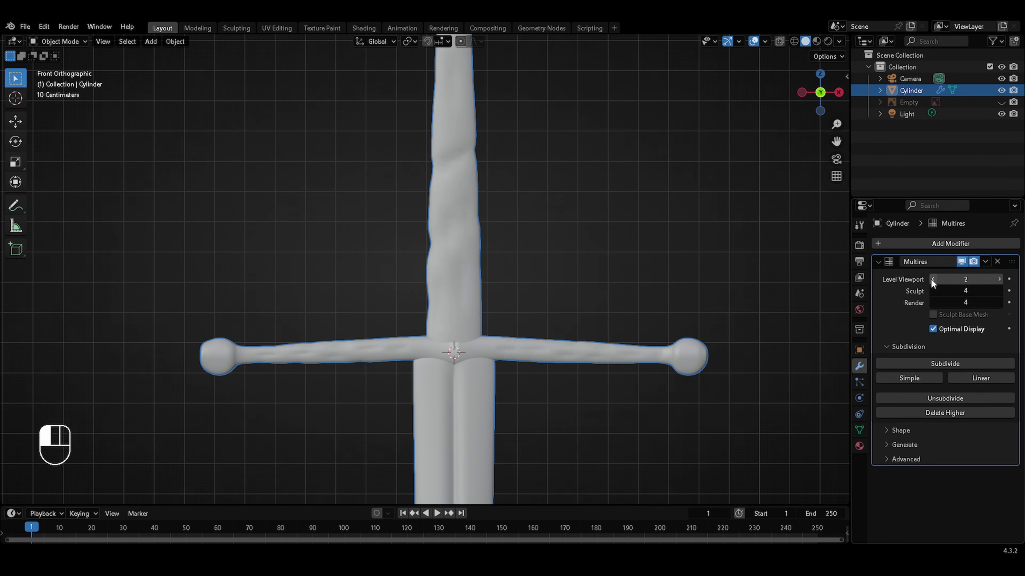
click(933, 279)
click(933, 279)
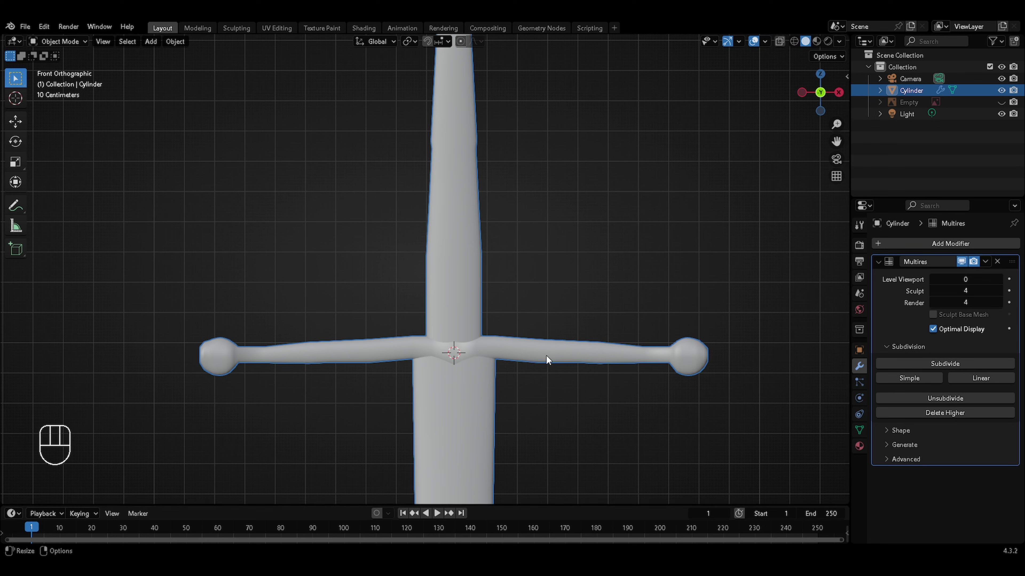
click(998, 281)
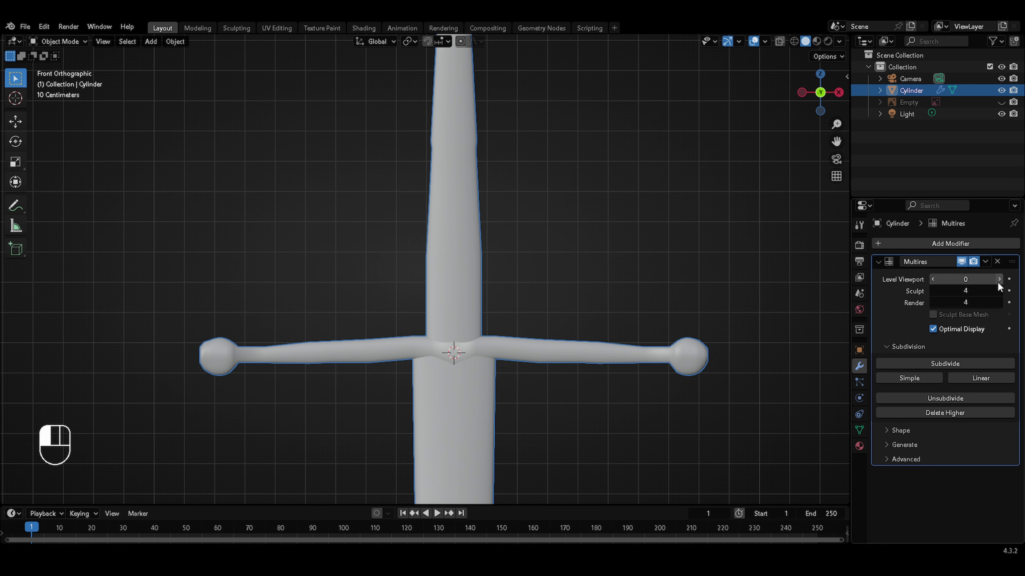
click(999, 282)
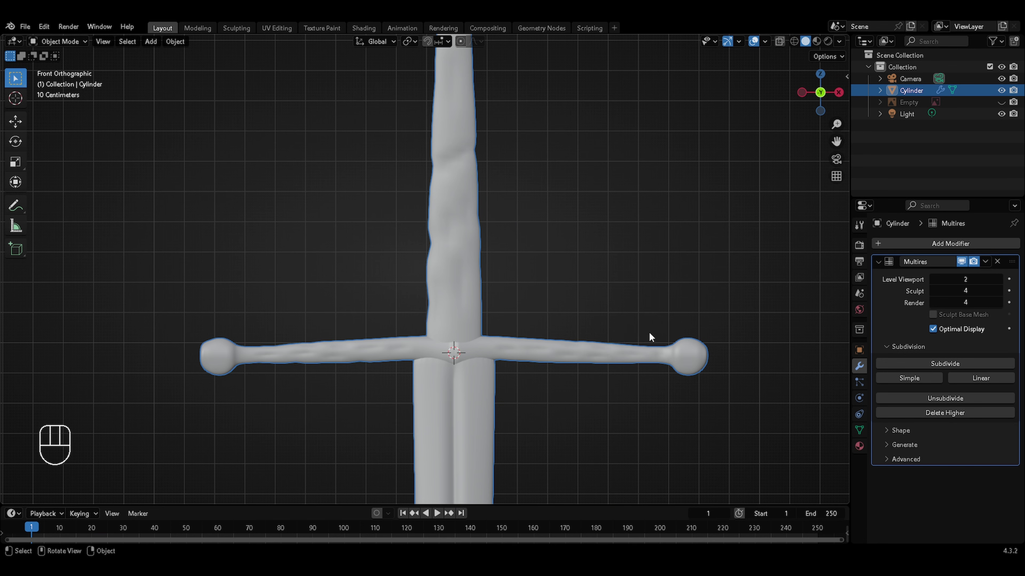
click(999, 279)
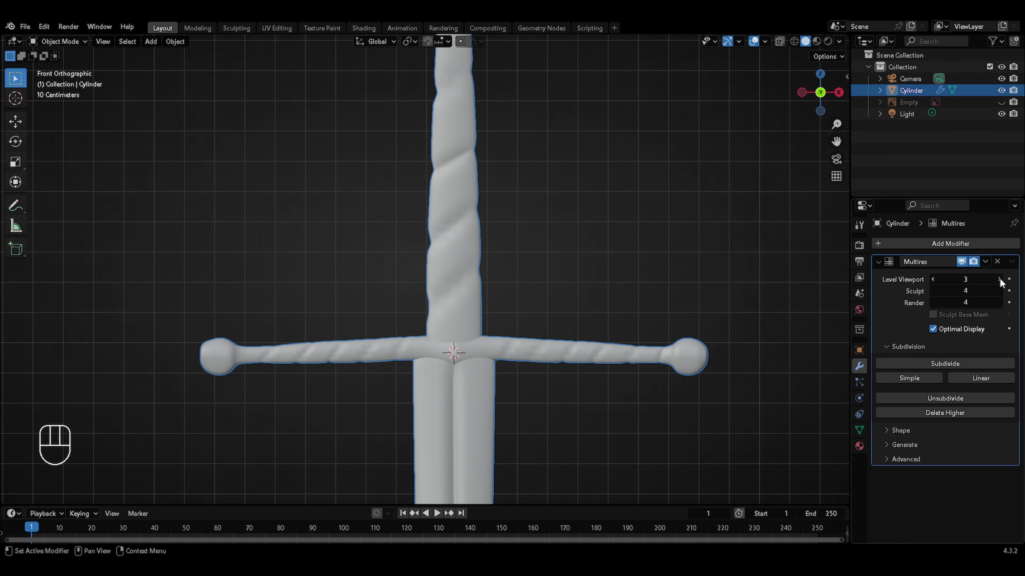
click(1000, 279)
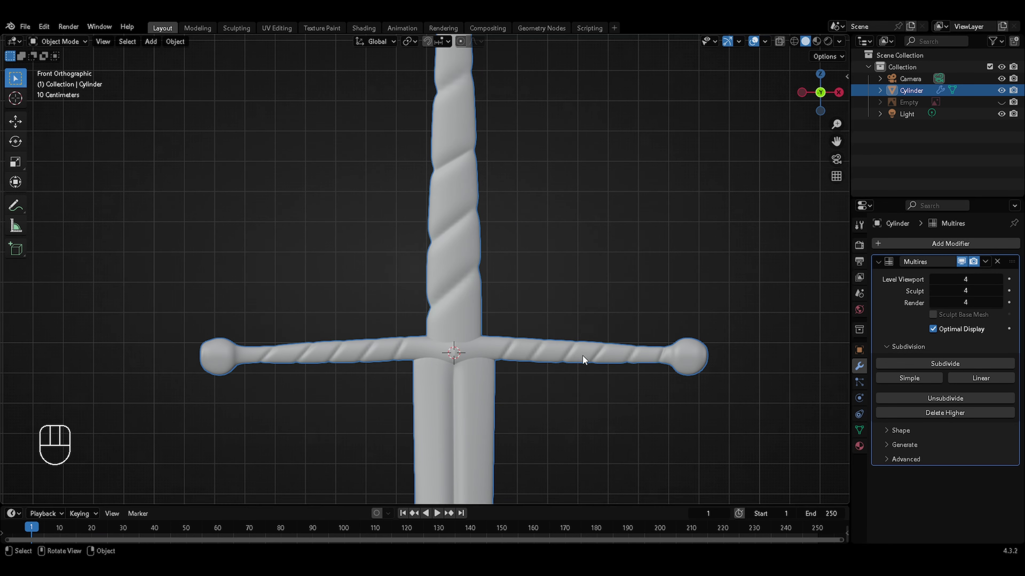
ctrl+middle_drag(604, 288, 613, 343)
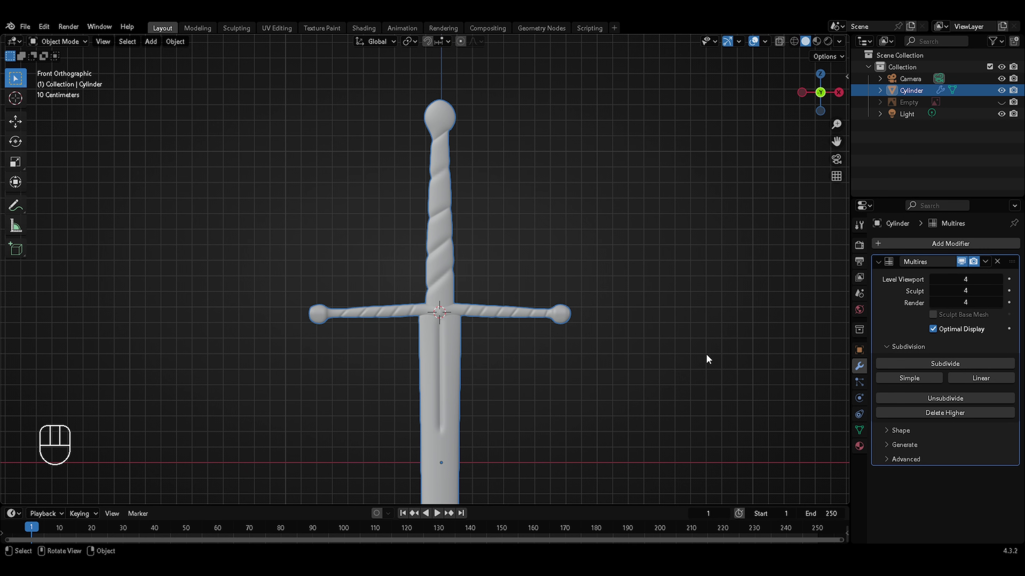
Select the entire base mesh in Edit Mode and scale it up along the Y axis in two passes to thicken the sword
key(n)
key(Escape)
key(KP_1)
middle_drag(574, 324, 532, 259)
key(Tab)
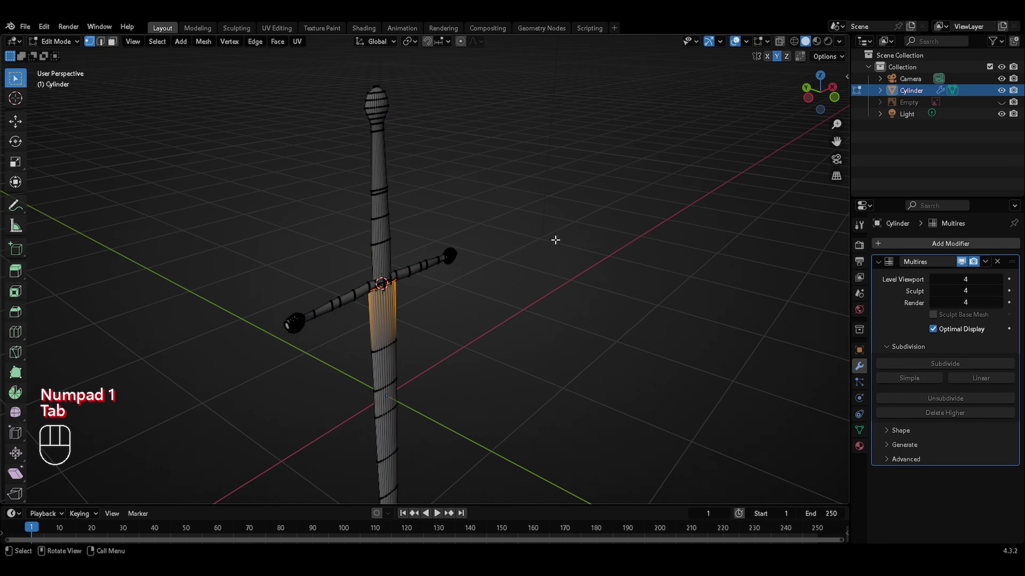
key(a)
key(s)
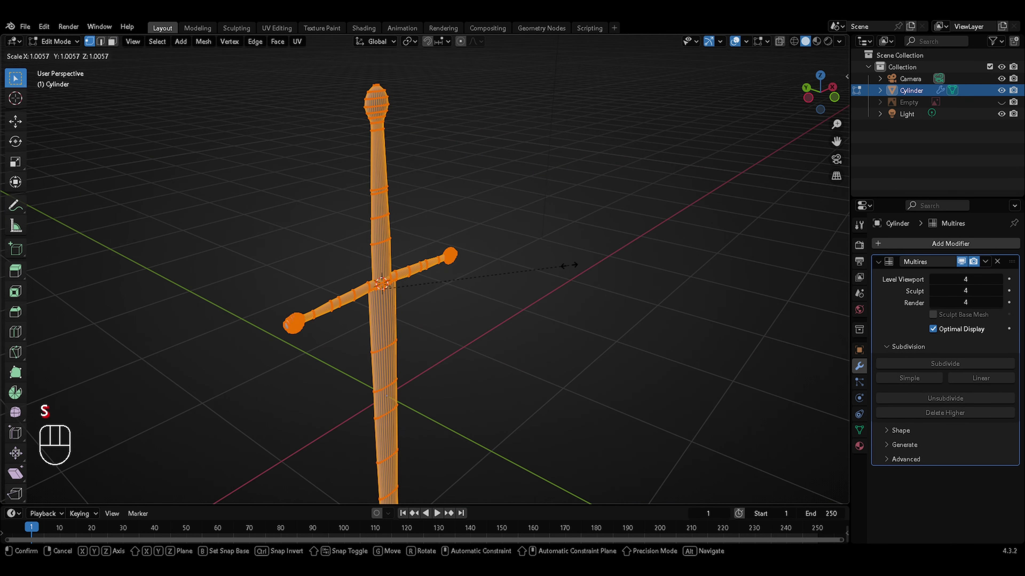
key(y)
click(771, 247)
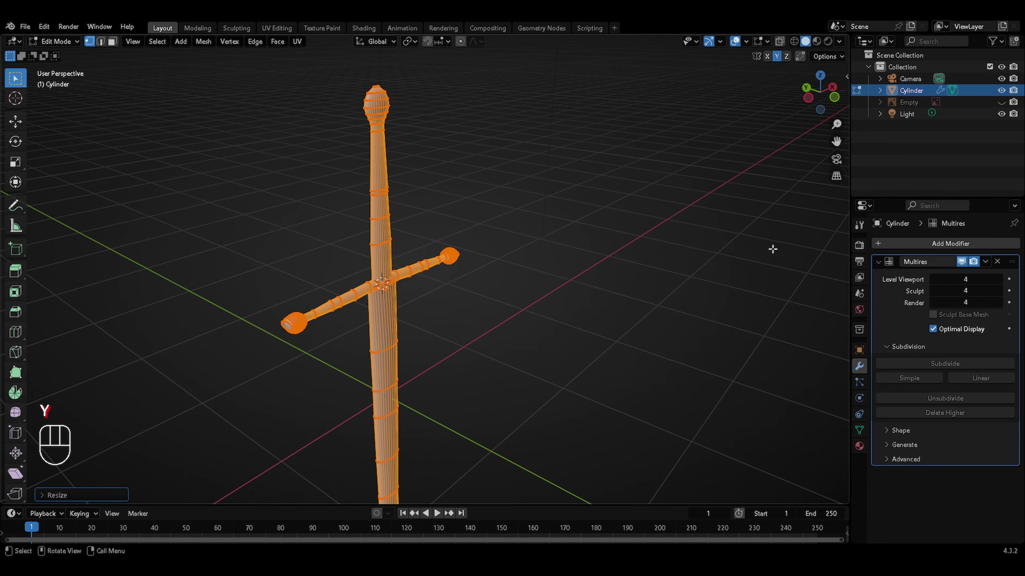
middle_drag(771, 248, 572, 305)
key(s)
key(y)
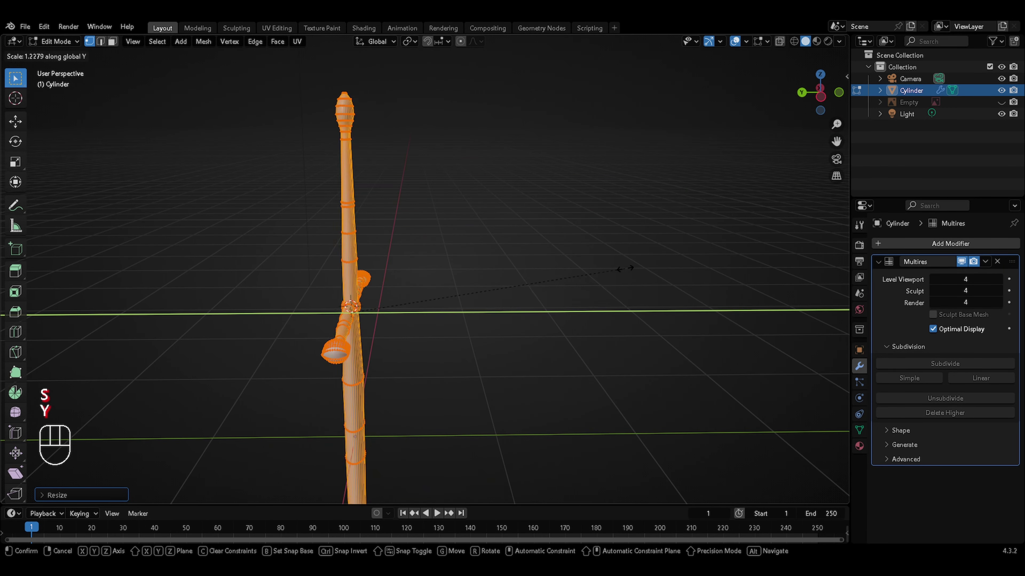
click(602, 270)
Select the outer end loop of the crossguard's left ball and scale it down to about 0.37
alt+click(338, 353)
middle_drag(355, 353, 305, 327)
ctrl+middle_drag(309, 323, 315, 287)
key(KP_1)
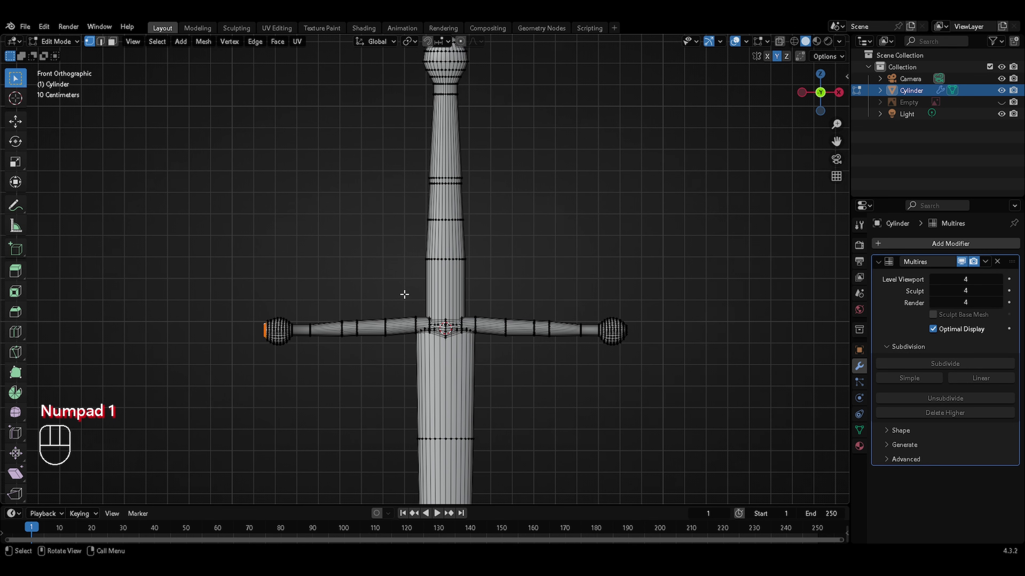
key(s)
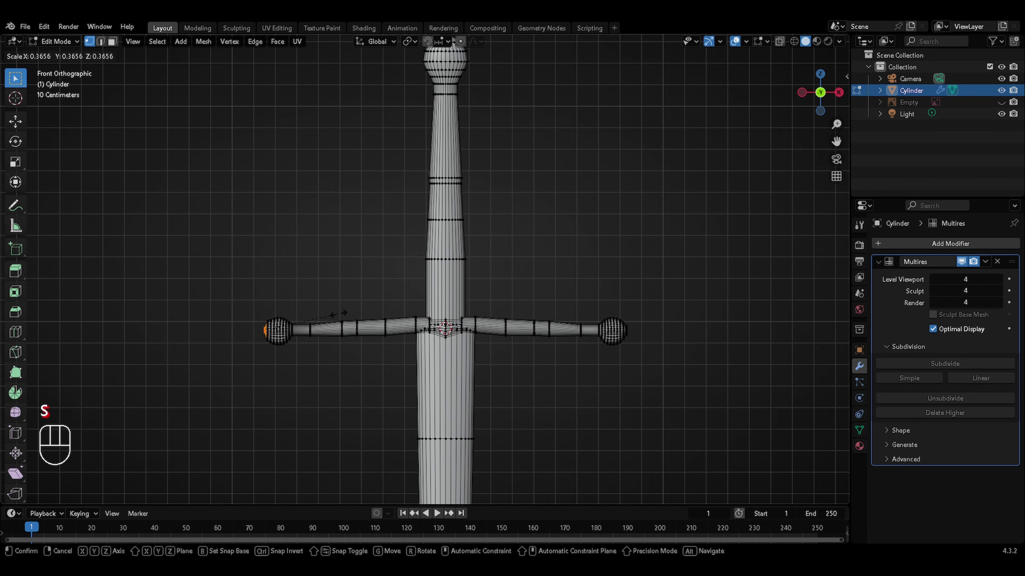
click(339, 313)
Move the left ball's end loop outward along the X axis and shrink it further to form a pointed tip
key(g)
key(x)
click(316, 311)
middle_drag(316, 311, 448, 261)
key(s)
click(346, 306)
Select the outer end loop of the crossguard's right ball and scale it down
middle_drag(537, 299, 377, 282)
alt+click(656, 364)
key(KP_1)
key(s)
click(661, 349)
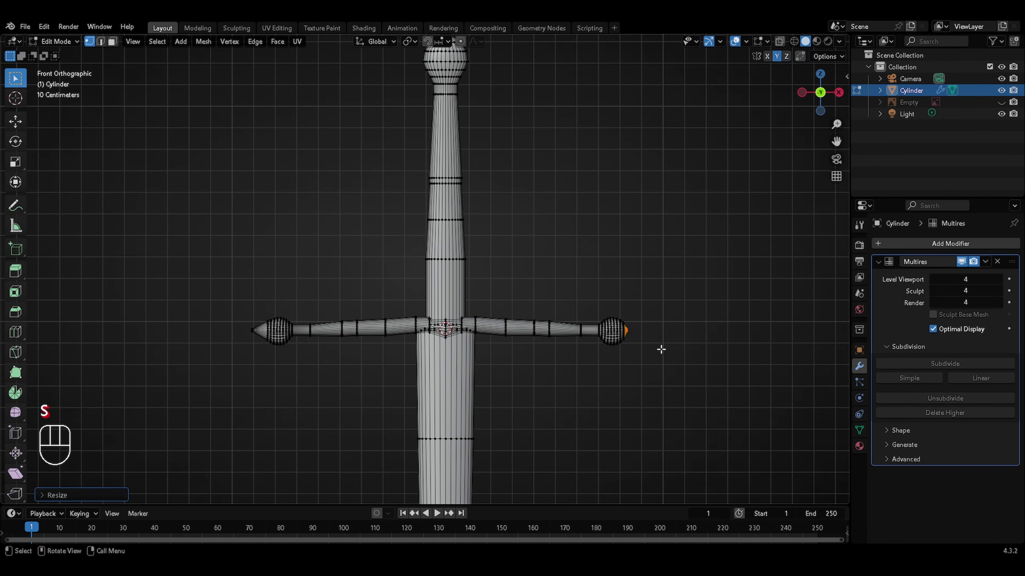
Move the right ball's end loop outward along the X axis and shrink it to form a matching pointed tip
key(g)
key(x)
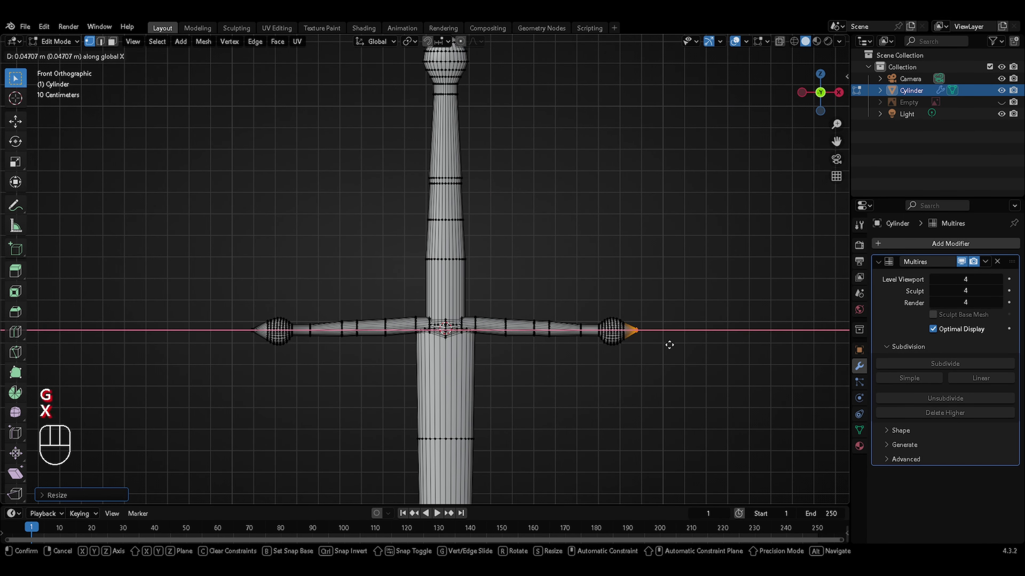
click(682, 350)
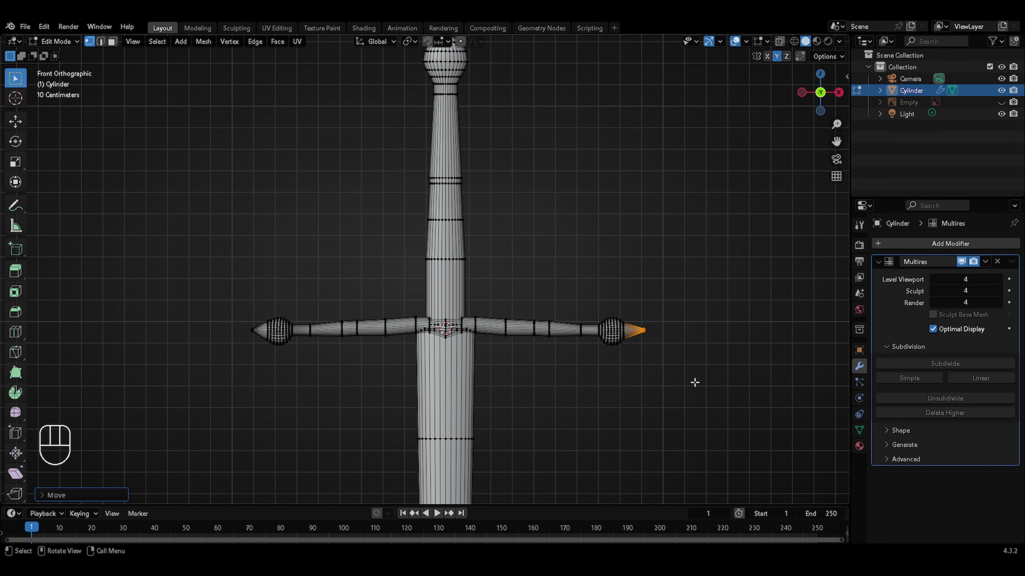
key(s)
click(685, 375)
middle_drag(685, 374, 605, 283)
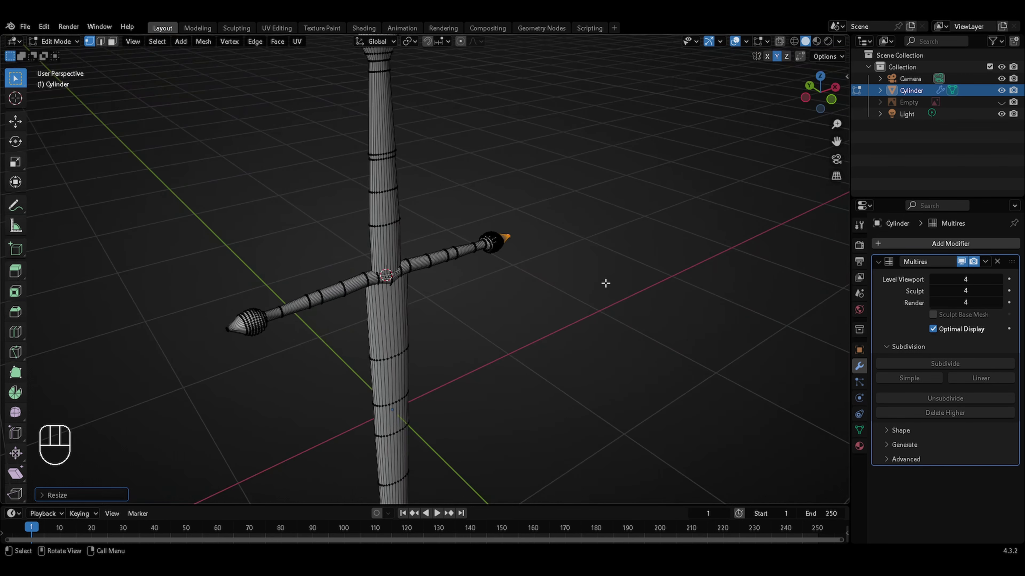
Return to Object Mode and examine the sword's sculpted surface and pointed crossguard tips
key(Tab)
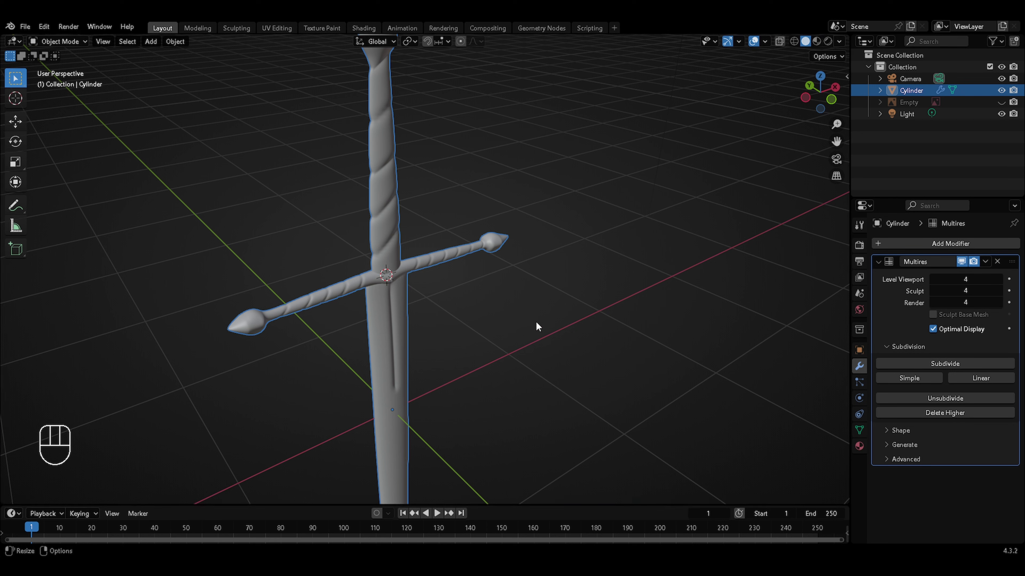
ctrl+middle_drag(560, 139, 605, 290)
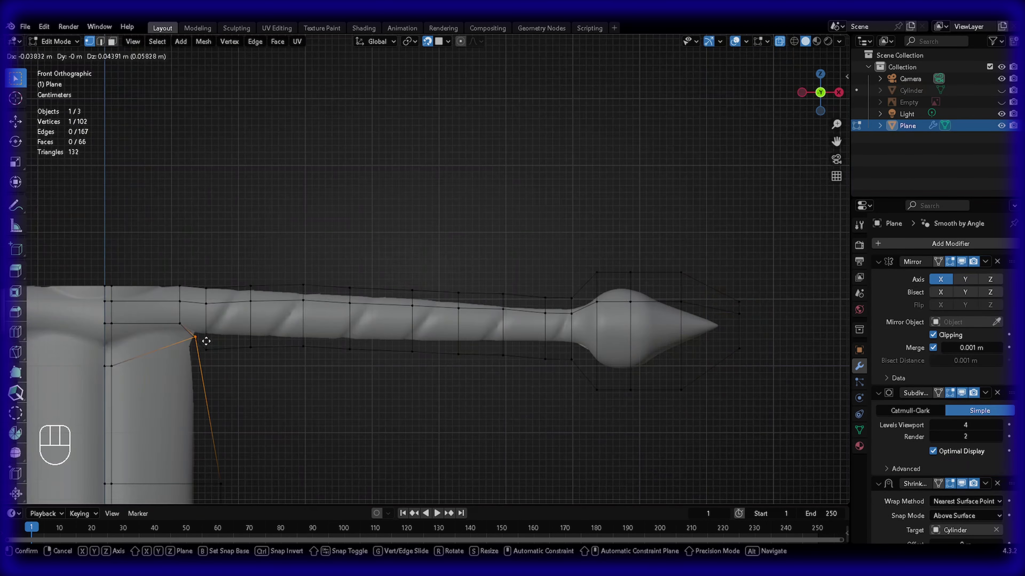
Place the retopology plane's corner vertex where the crossguard meets the blade and return to Object Mode
click(207, 341)
key(Tab)
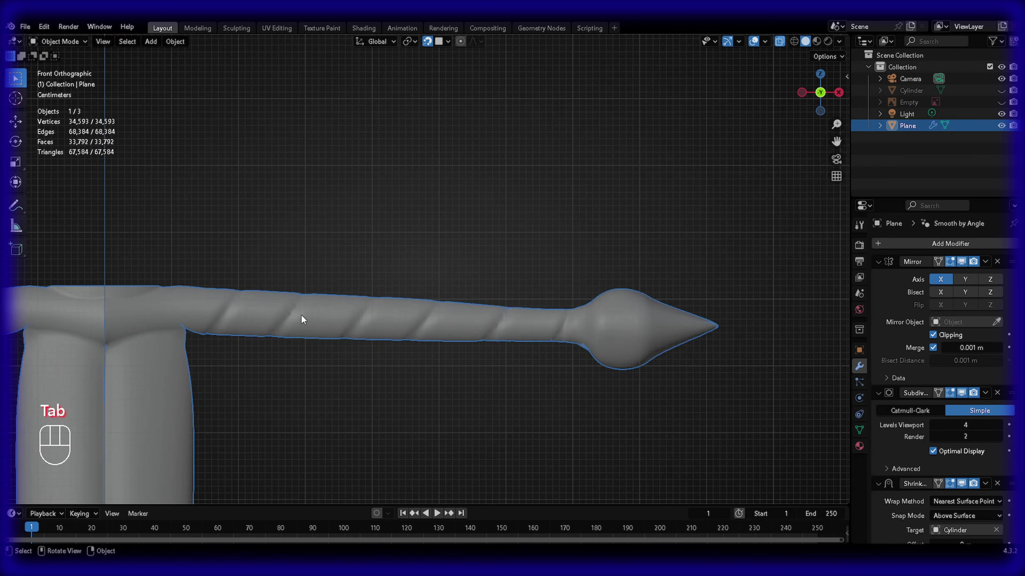
shift+middle_drag(301, 314, 628, 339)
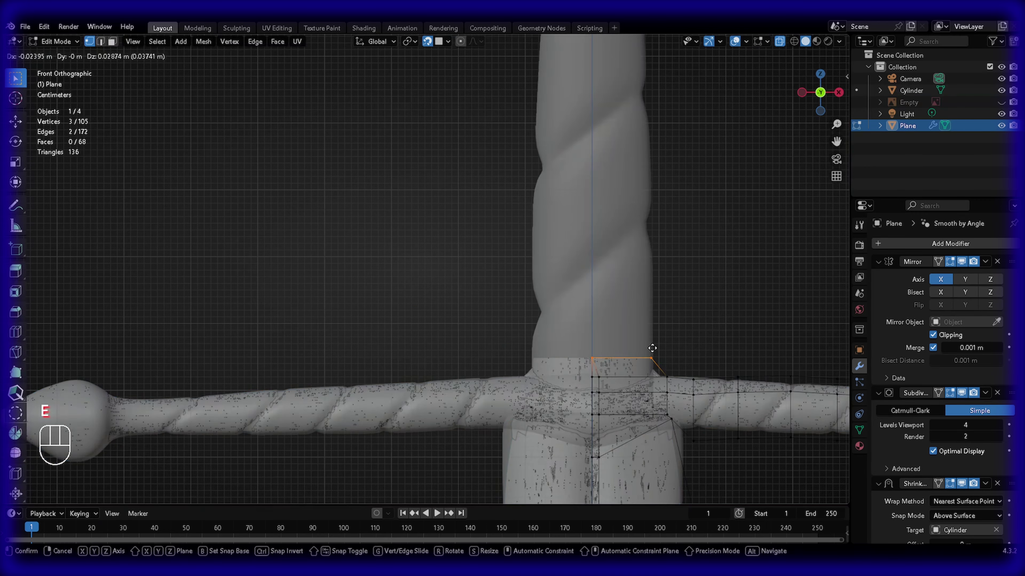
Extrude the retopology plane's upper edges from the crossguard upward along the grip and return to Object Mode
click(652, 348)
shift+scroll(661, 348, up, 3)
shift+scroll(606, 190, down, 3)
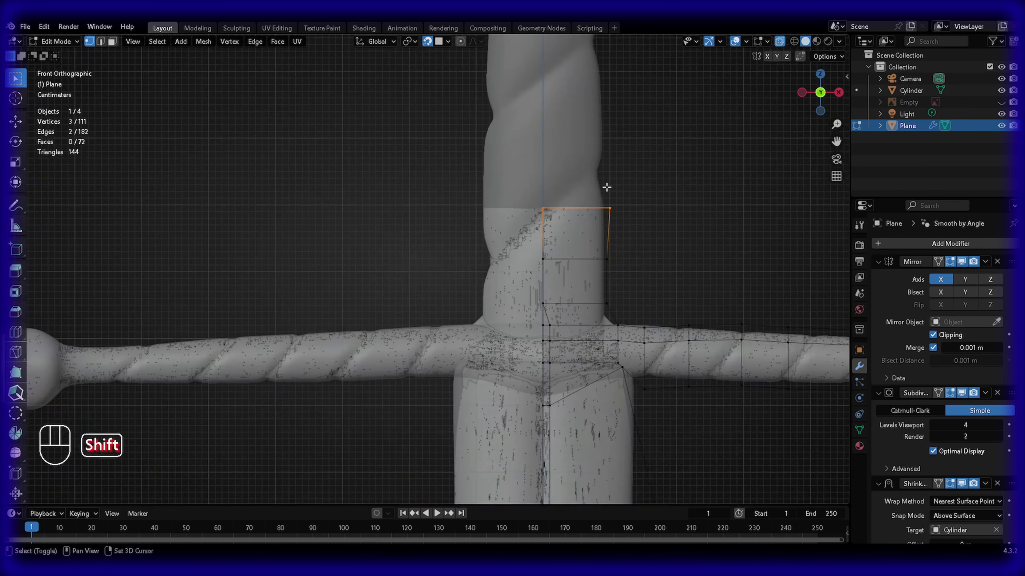
scroll(606, 190, up, 2)
key(s)
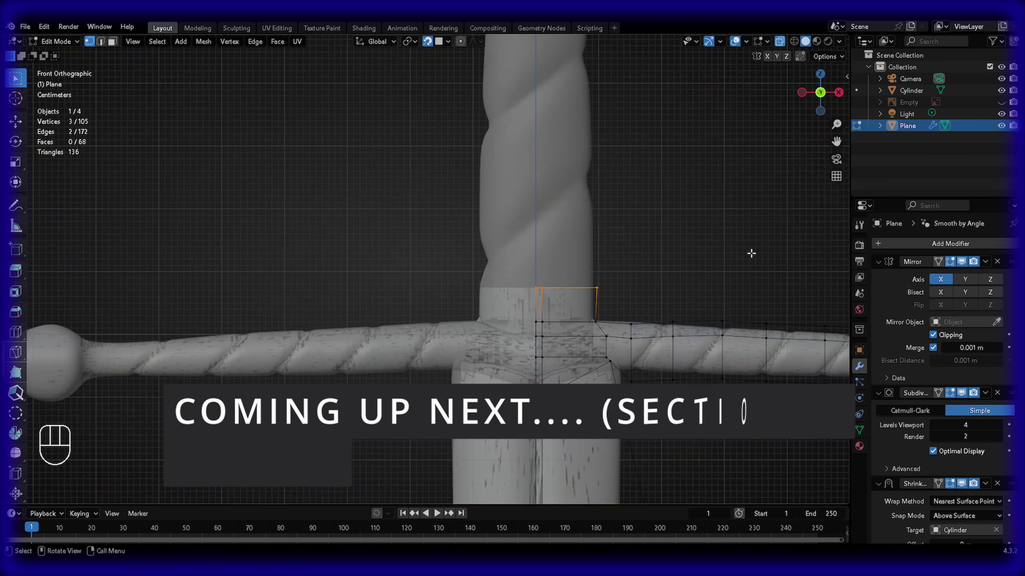
key(Tab)
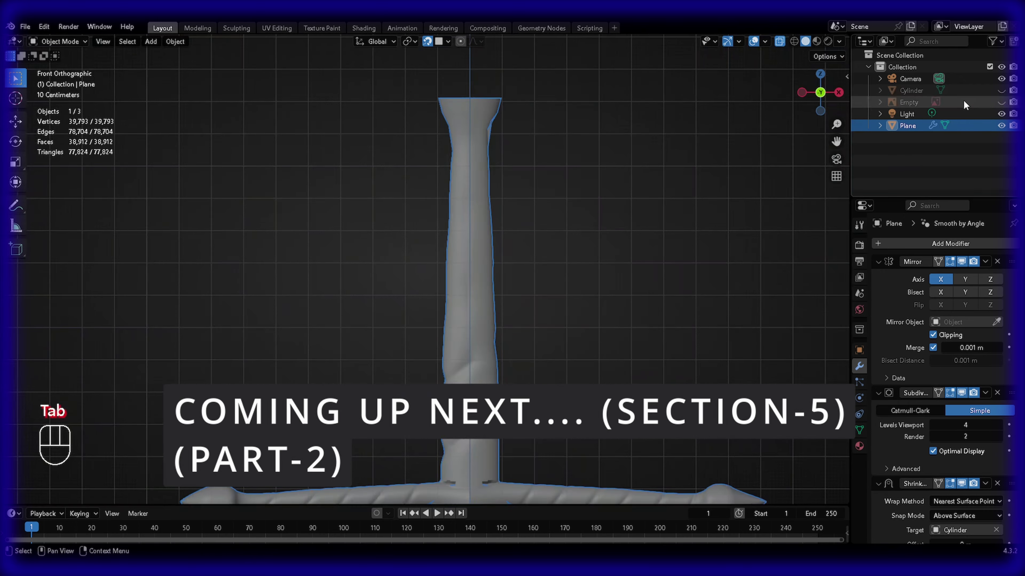
key(ctrl+z)
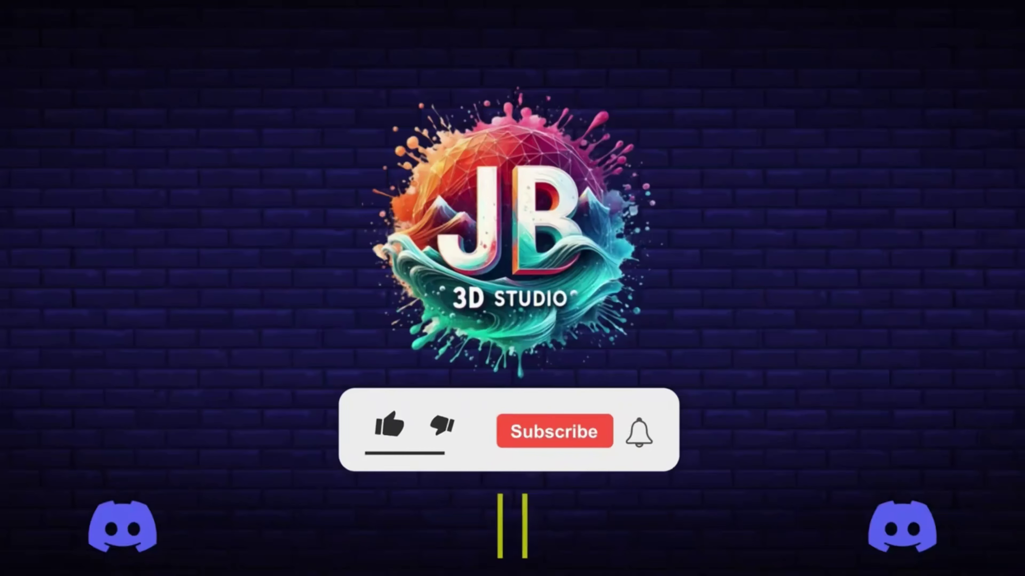